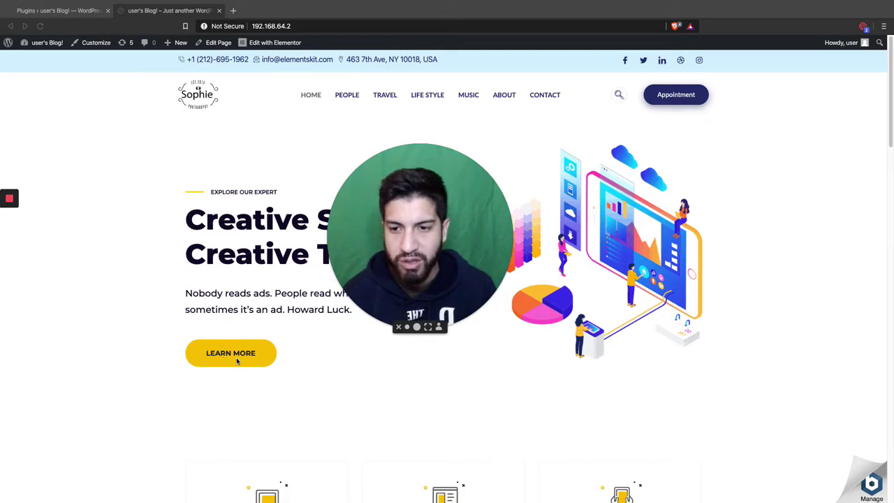
Scroll through the live home page's hero, team, statistics and client-logo sections
scroll(285, 355, down, 5)
scroll(285, 354, down, 2)
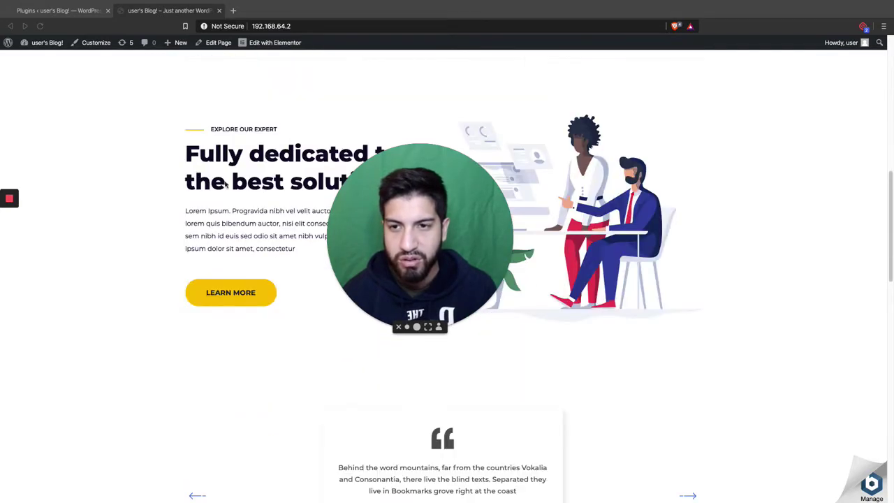
scroll(293, 262, down, 2)
scroll(317, 269, down, 9)
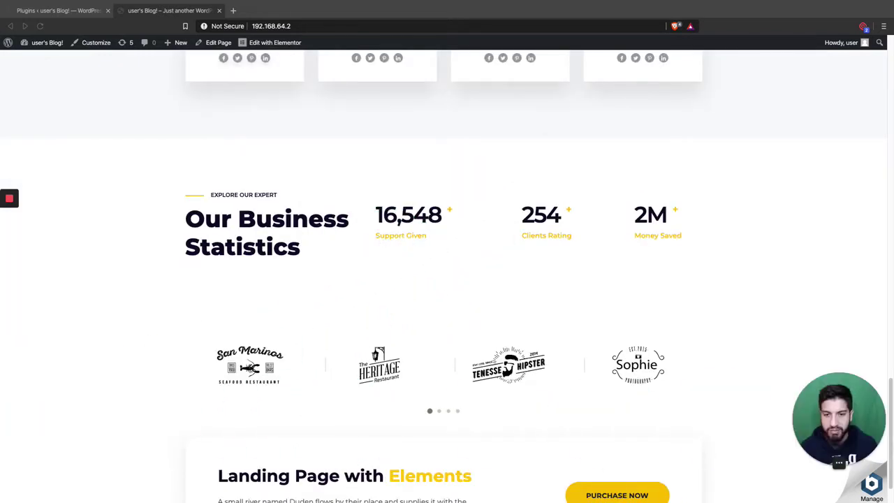
scroll(426, 293, up, 20)
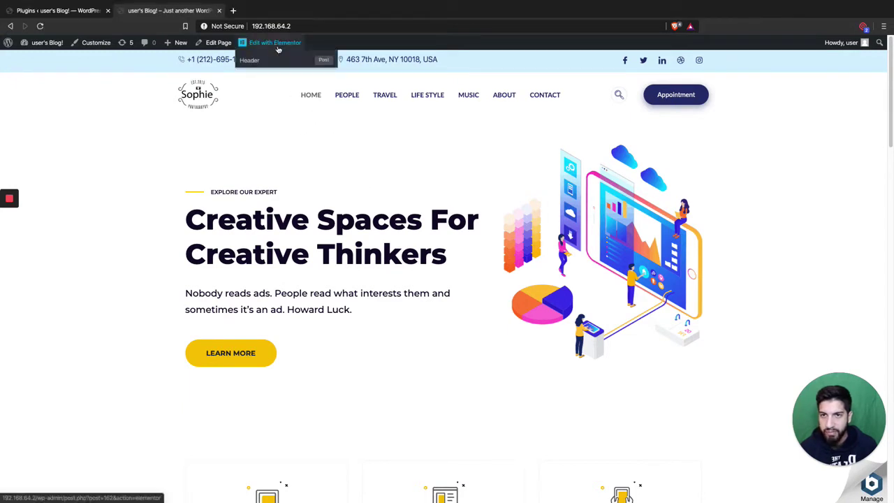
click(276, 44)
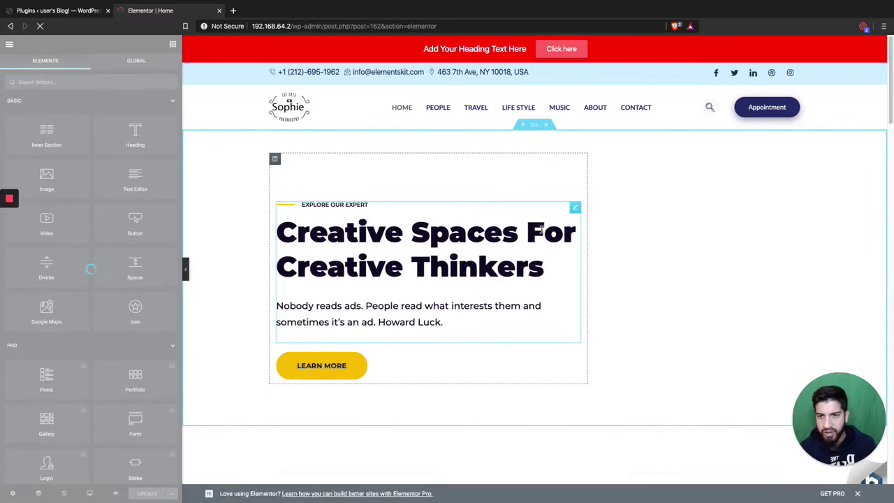
scroll(446, 157, down, 1)
scroll(479, 167, down, 5)
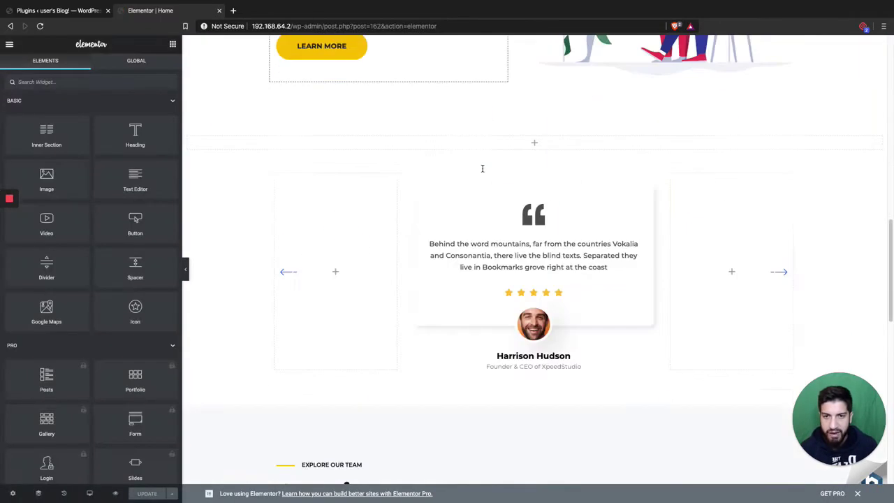
scroll(485, 169, up, 5)
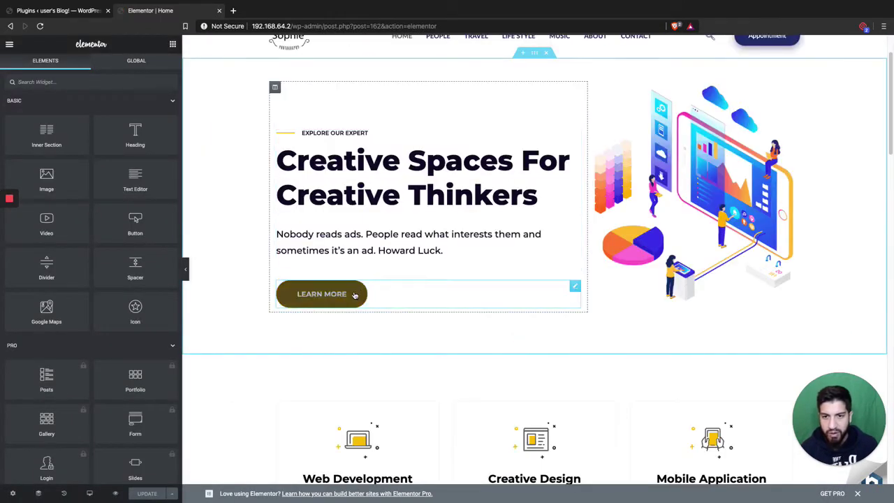
scroll(449, 295, down, 4)
scroll(490, 297, down, 8)
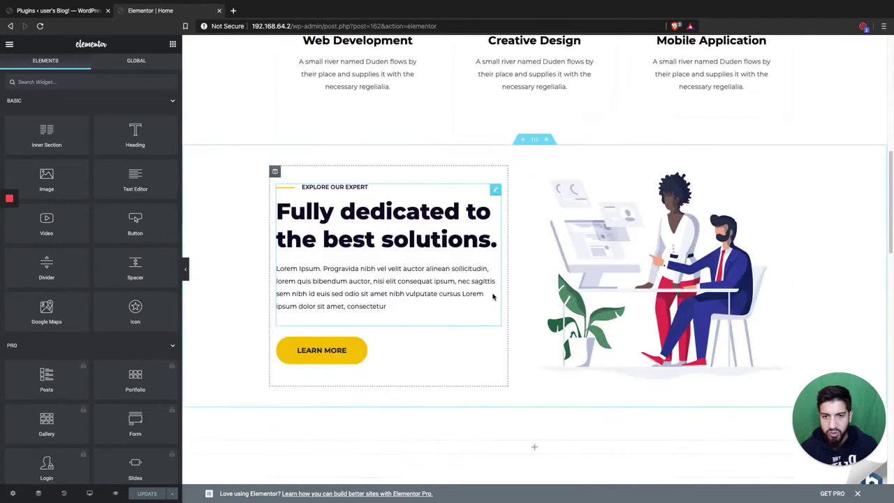
scroll(491, 293, down, 2)
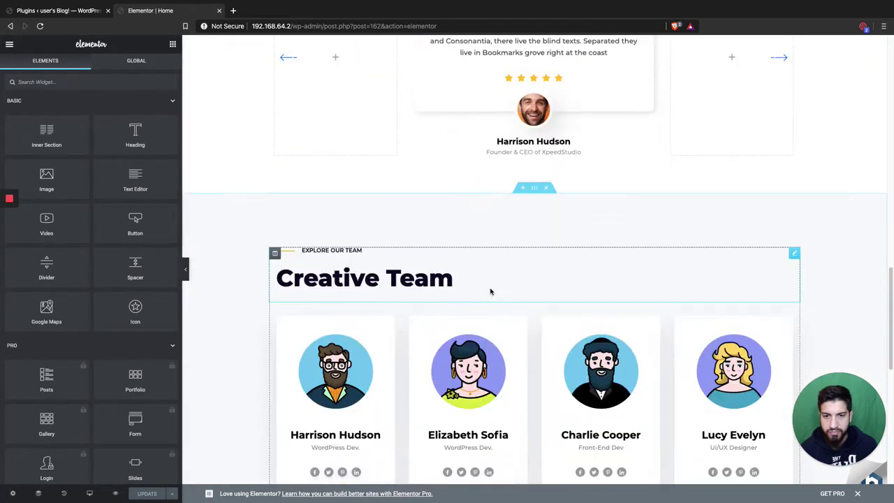
scroll(524, 272, down, 1)
scroll(527, 252, up, 7)
scroll(527, 252, up, 8)
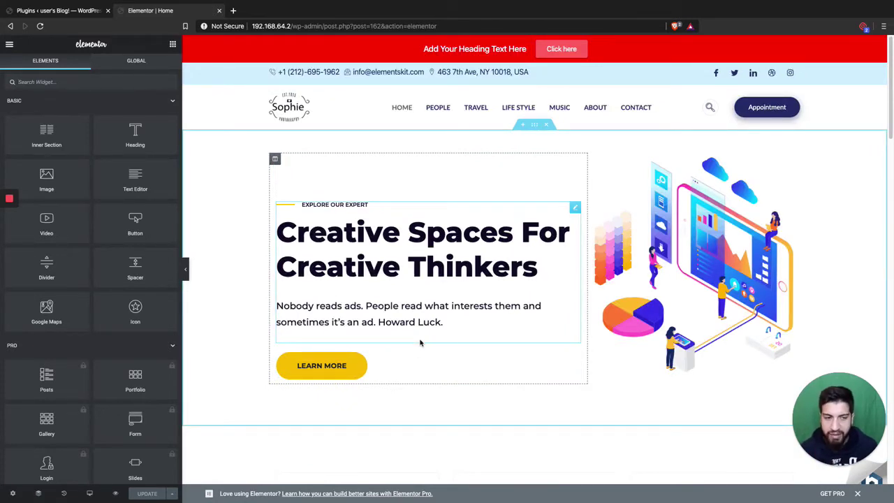
Clear the hero Learn More button's existing link URL
click(409, 366)
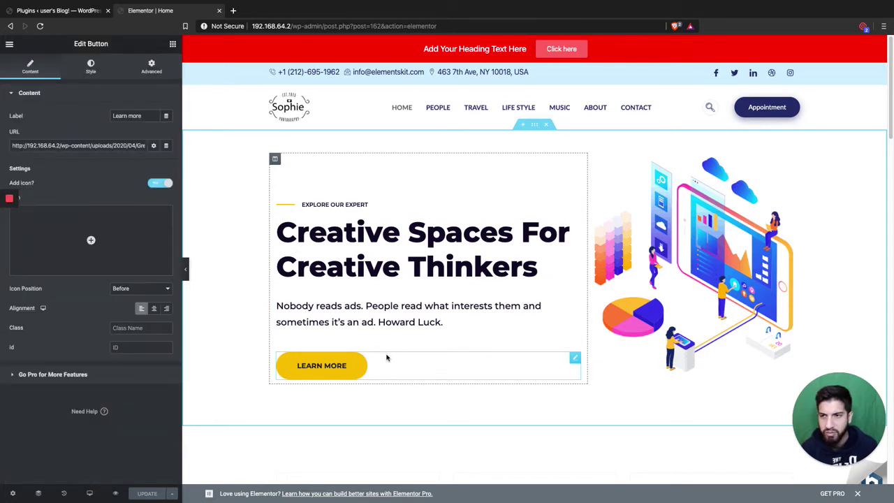
triple_click(103, 146)
key(BackSpace)
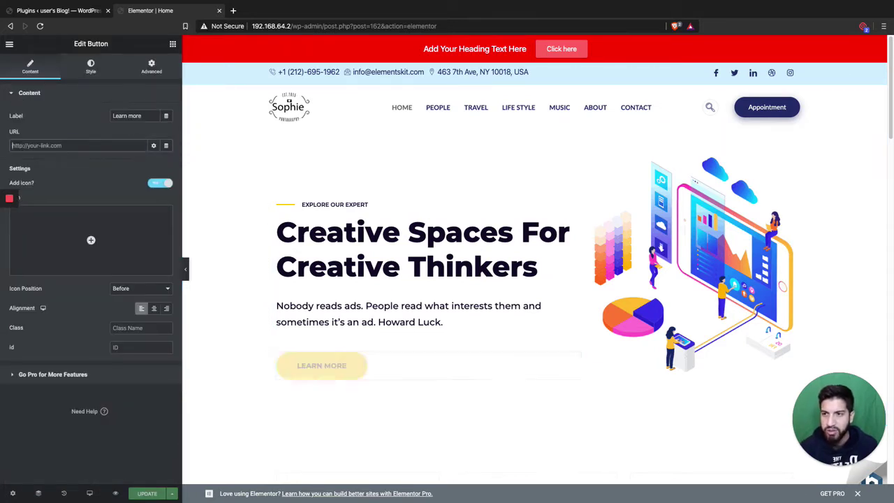
Give the Creative Team section the CSS ID 'team' in its Advanced settings
scroll(422, 367, down, 10)
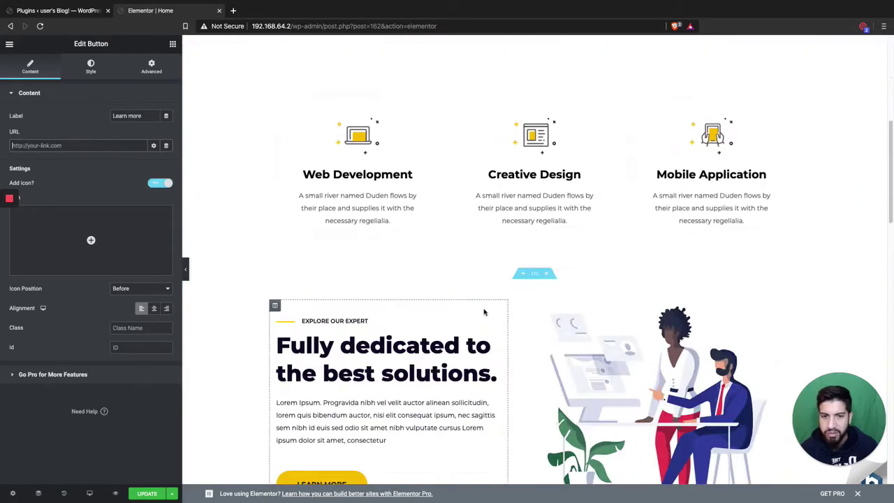
scroll(480, 311, down, 1)
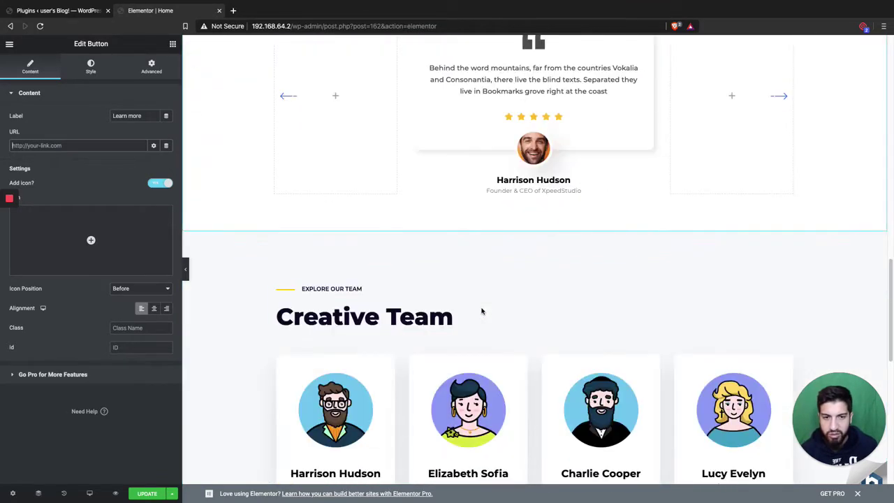
click(533, 227)
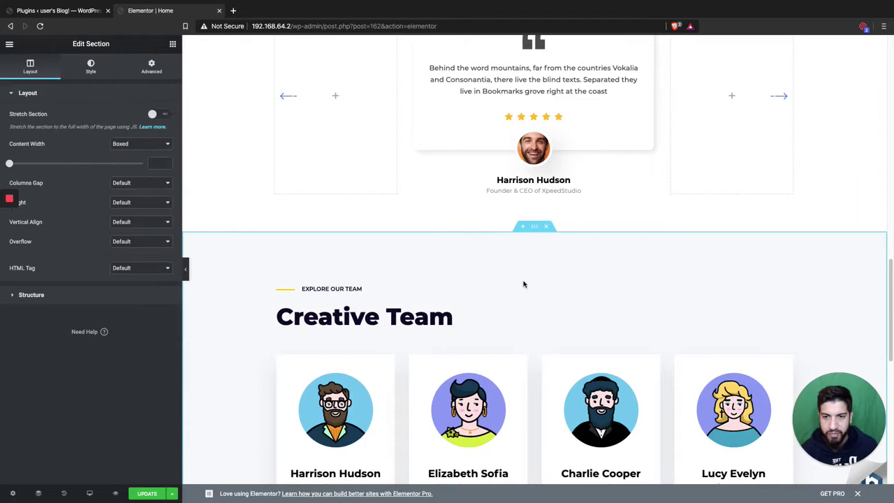
scroll(524, 284, down, 3)
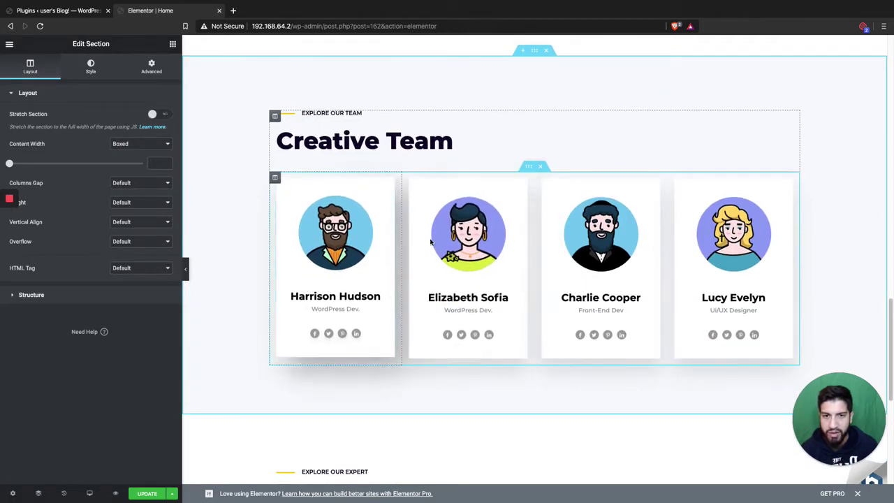
click(152, 62)
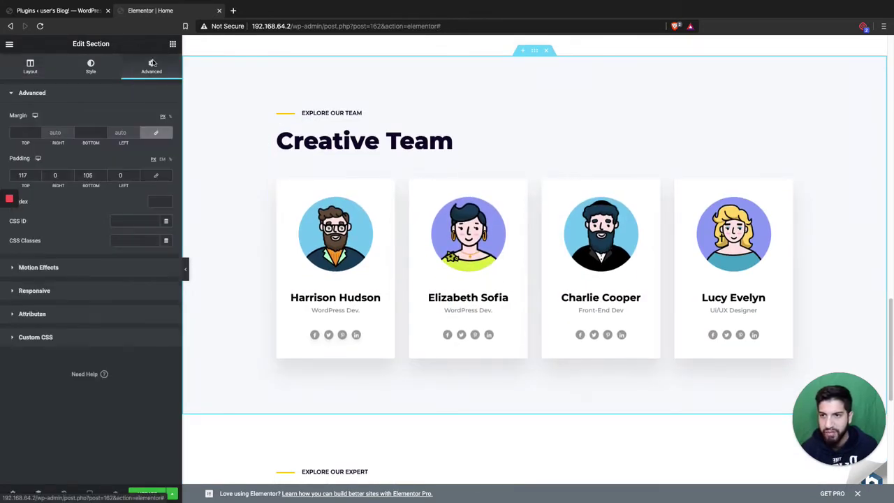
click(129, 222)
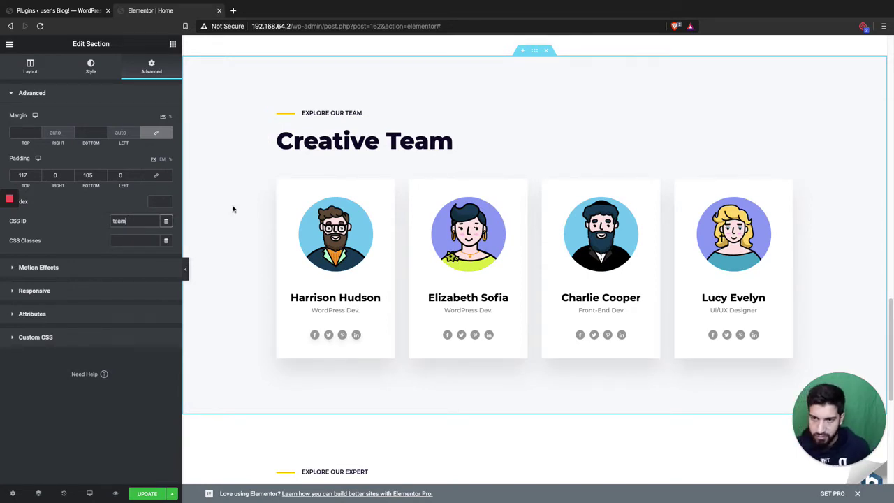
scroll(420, 196, up, 2)
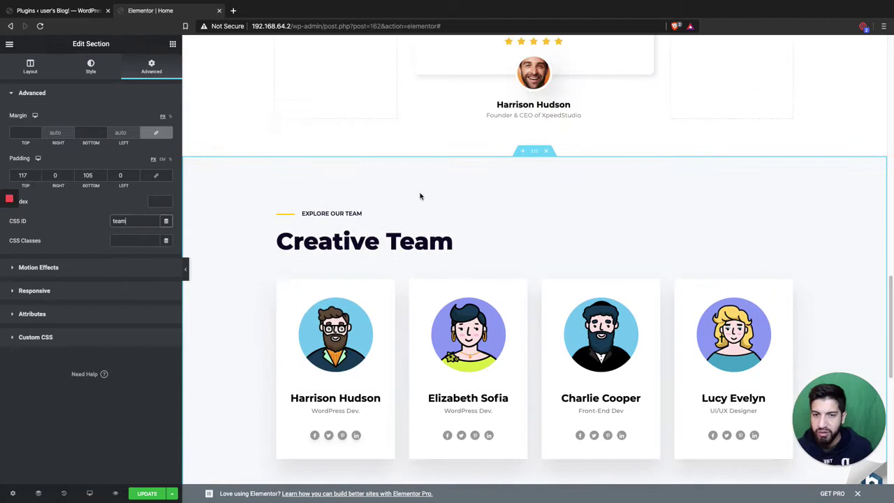
scroll(434, 210, down, 10)
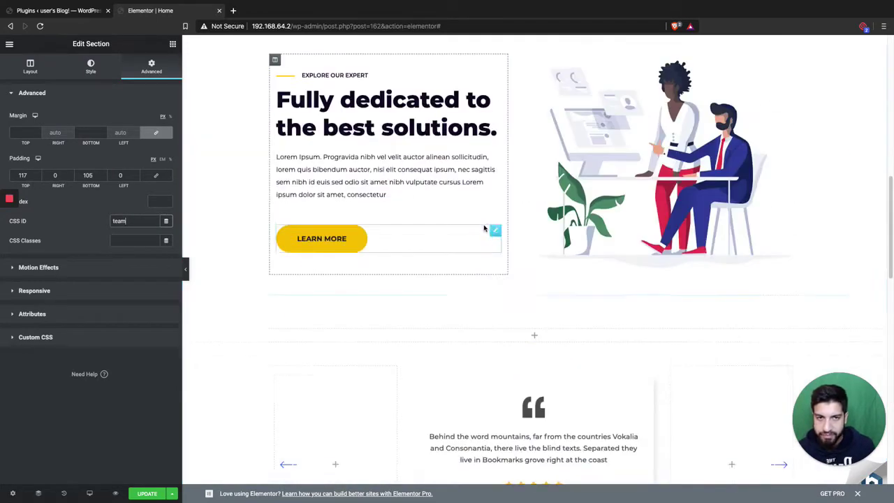
scroll(484, 229, up, 10)
scroll(380, 266, down, 2)
Enter '#team' as the hero Learn More button's link URL
click(363, 270)
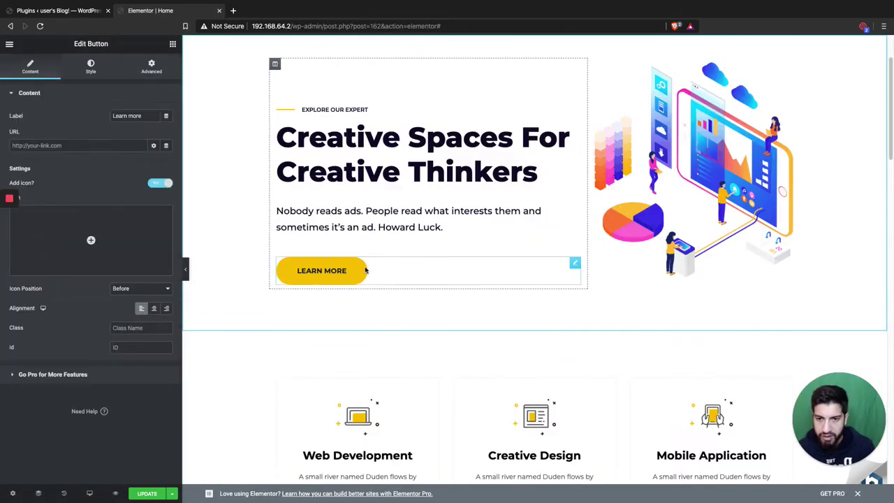
click(63, 146)
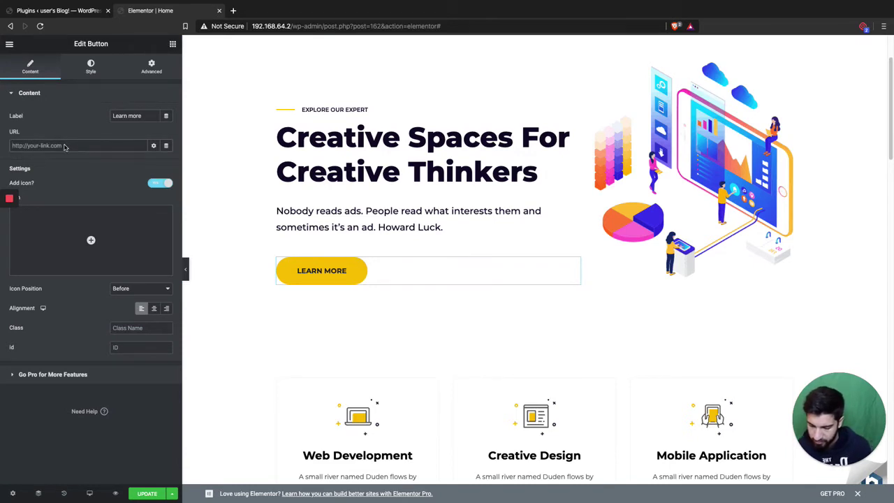
text(#)
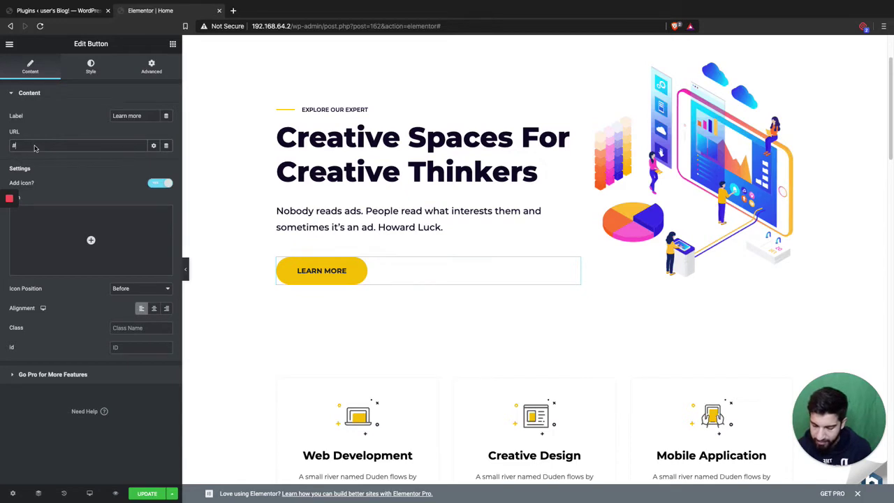
text(tea)
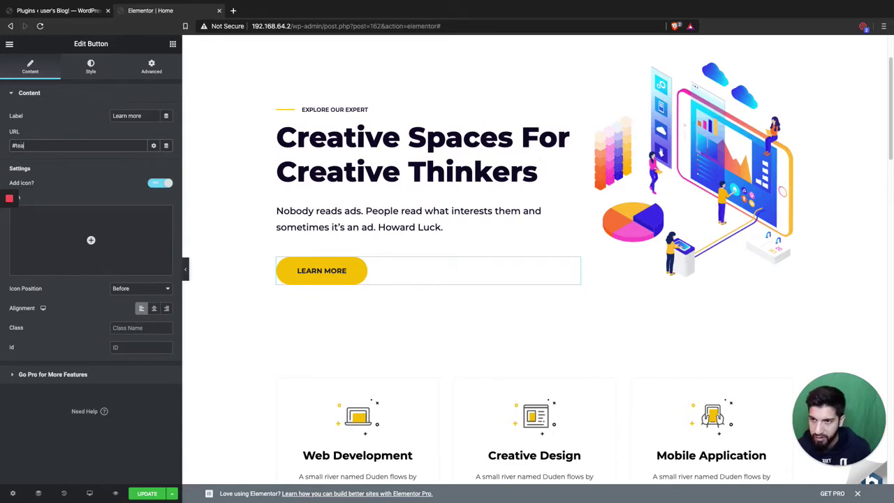
text(m)
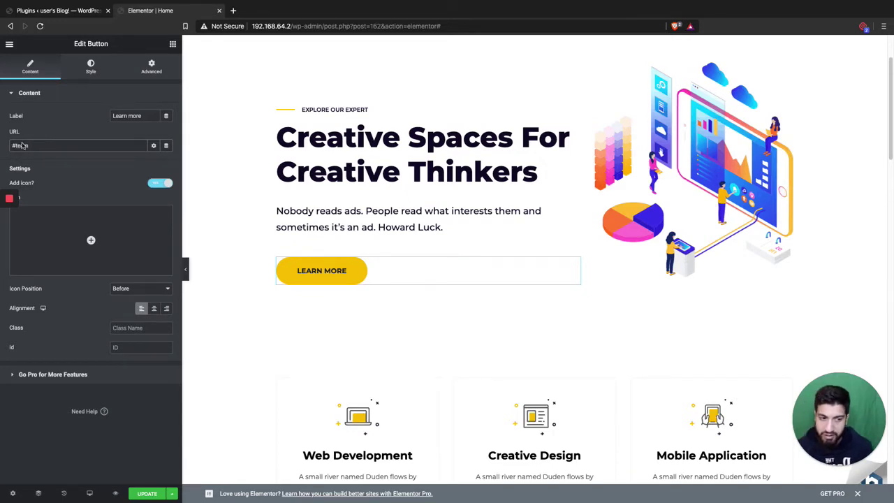
Test in the canvas that LEARN MORE jumps to the Creative Team section
scroll(489, 231, up, 2)
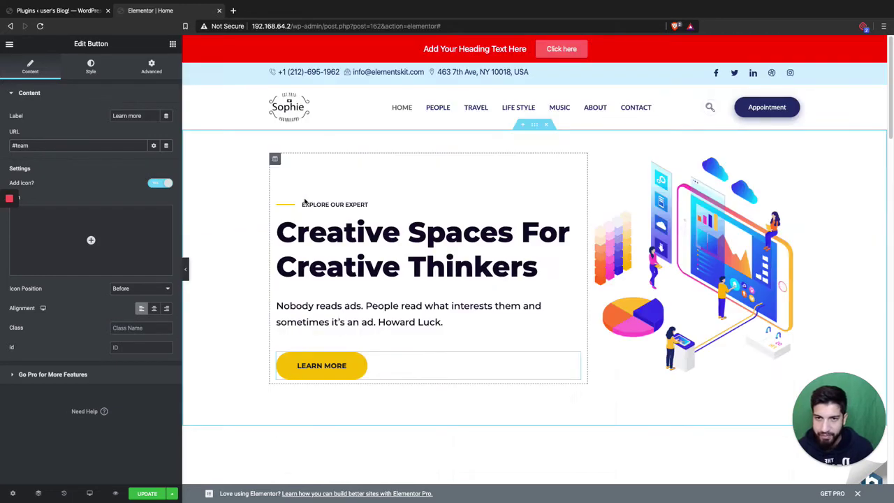
scroll(541, 246, down, 1)
scroll(539, 247, down, 3)
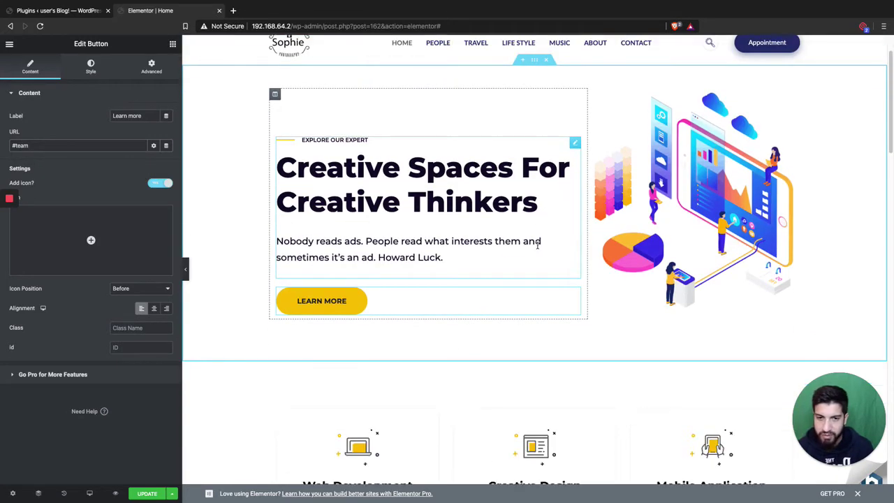
scroll(515, 246, up, 5)
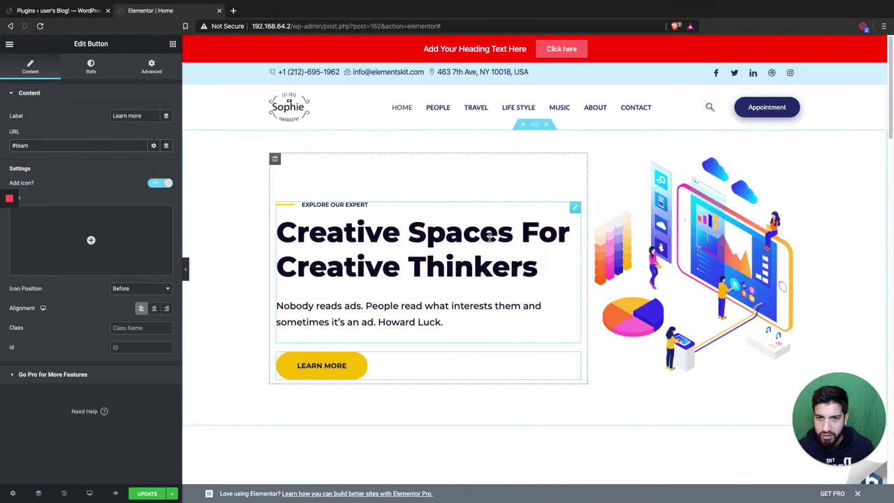
click(337, 368)
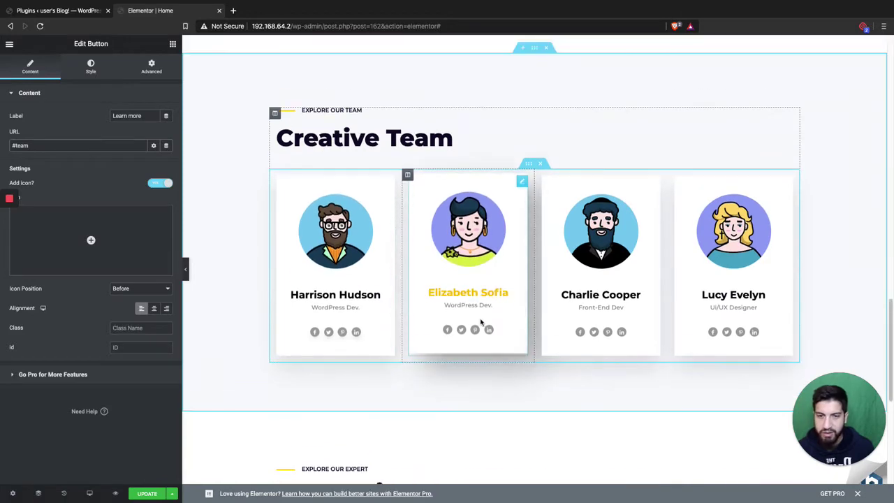
Open the page preview in a new tab, showing the Creative Team section
scroll(482, 315, up, 10)
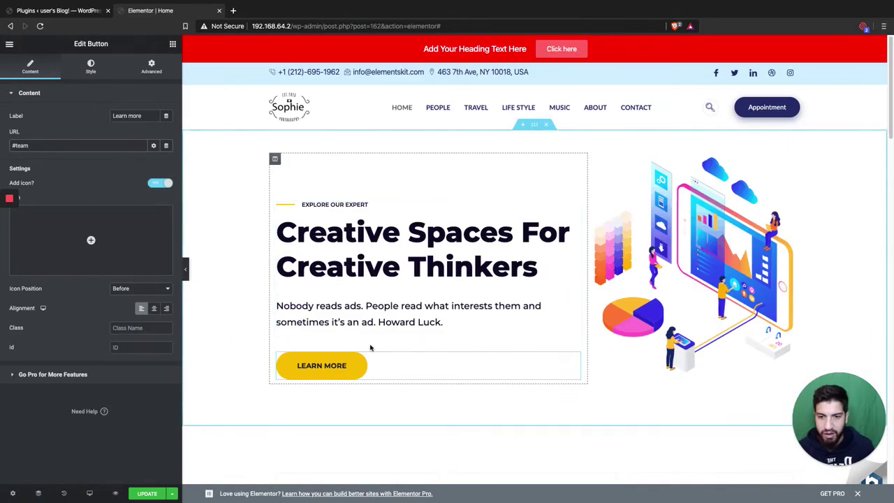
scroll(454, 328, down, 2)
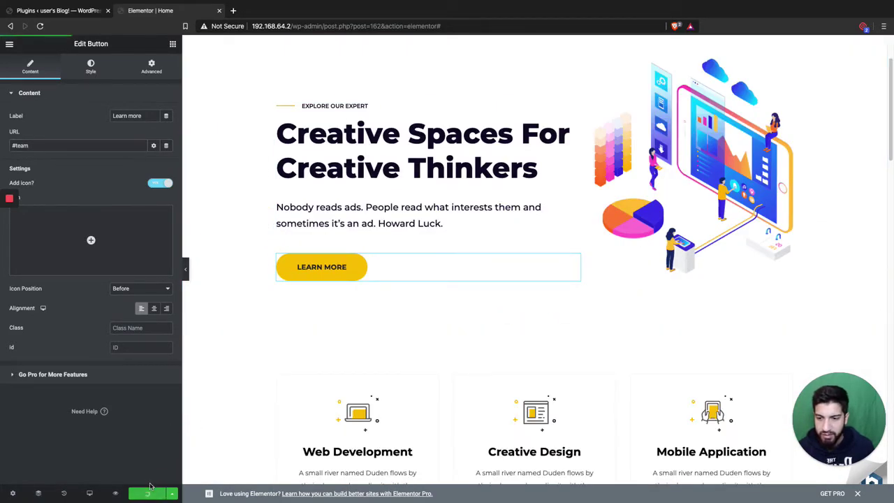
click(117, 496)
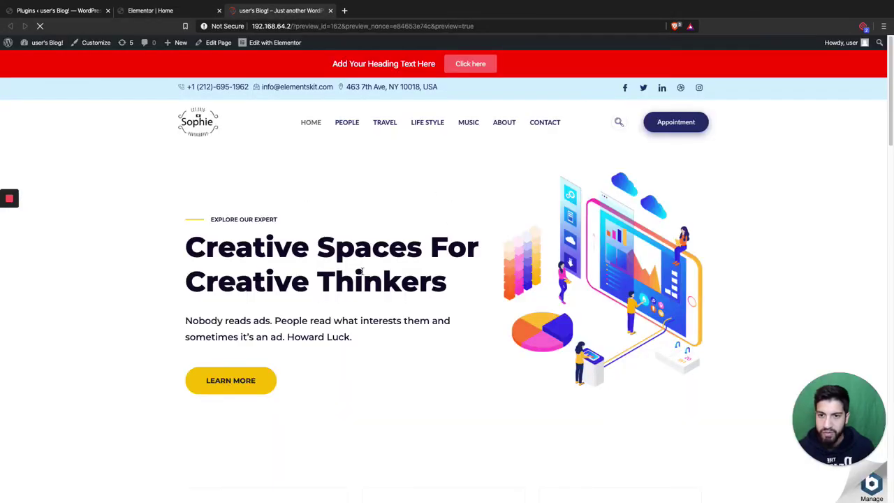
scroll(256, 362, down, 10)
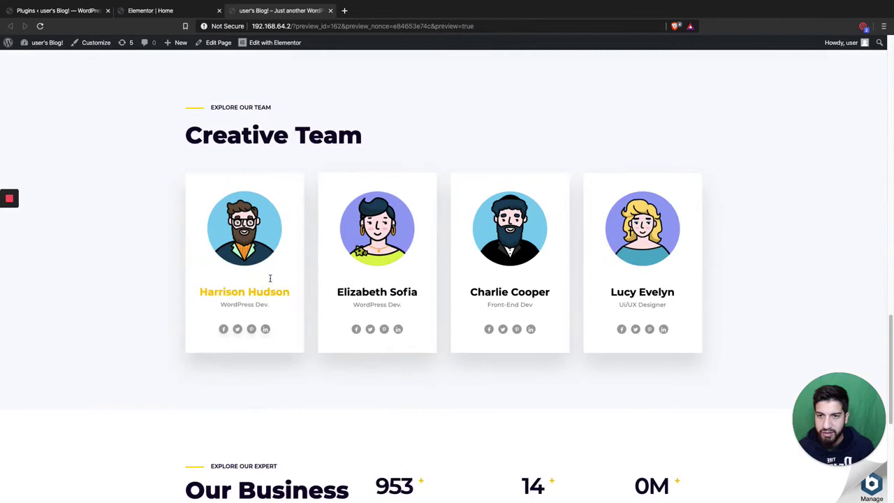
Back in the editor, delete the existing 'team' CSS ID from the Creative Team section
click(150, 10)
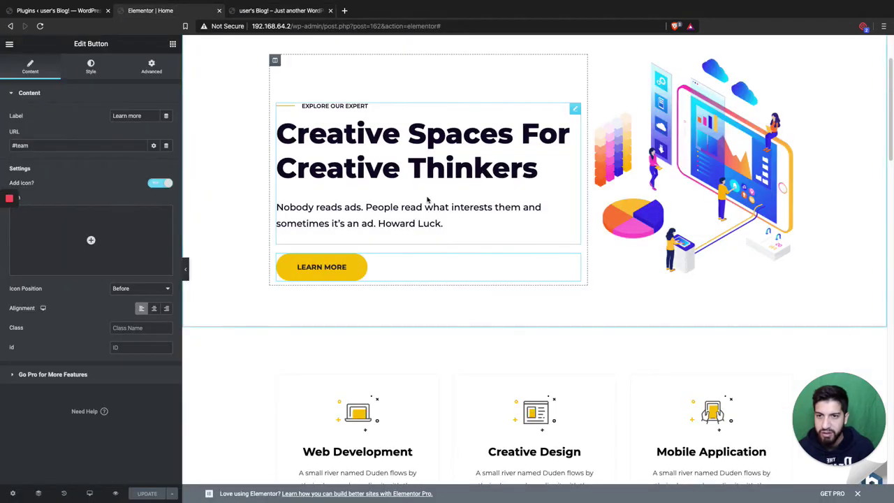
scroll(499, 240, down, 10)
scroll(468, 231, up, 3)
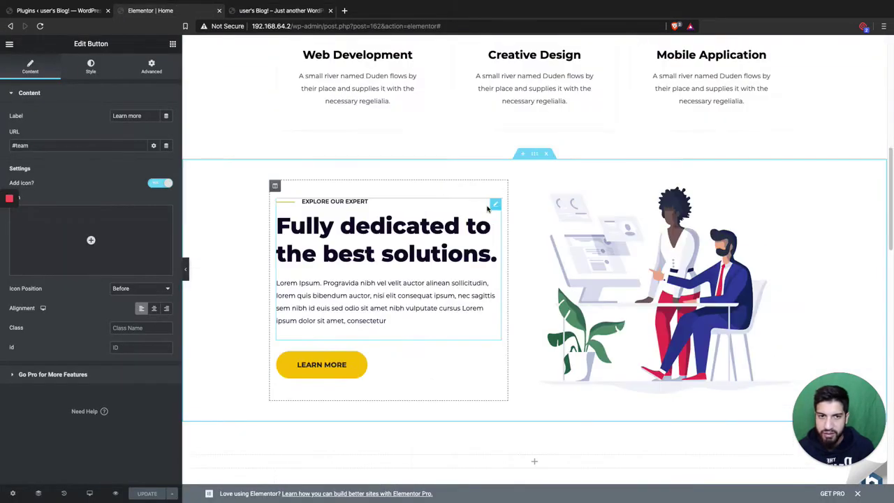
scroll(477, 292, down, 8)
scroll(482, 290, up, 3)
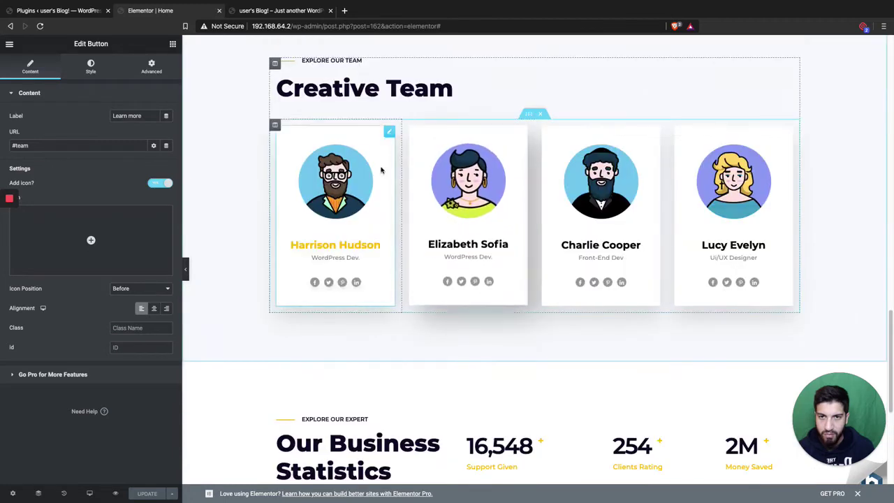
scroll(484, 121, up, 1)
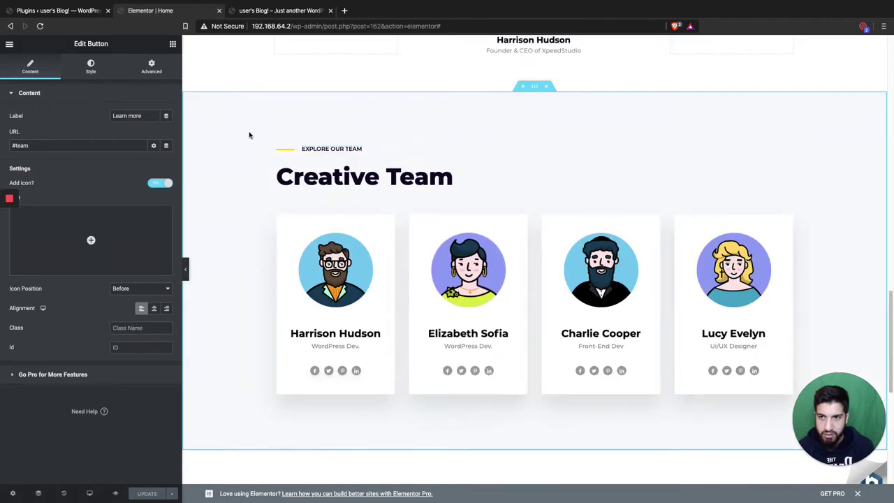
click(535, 86)
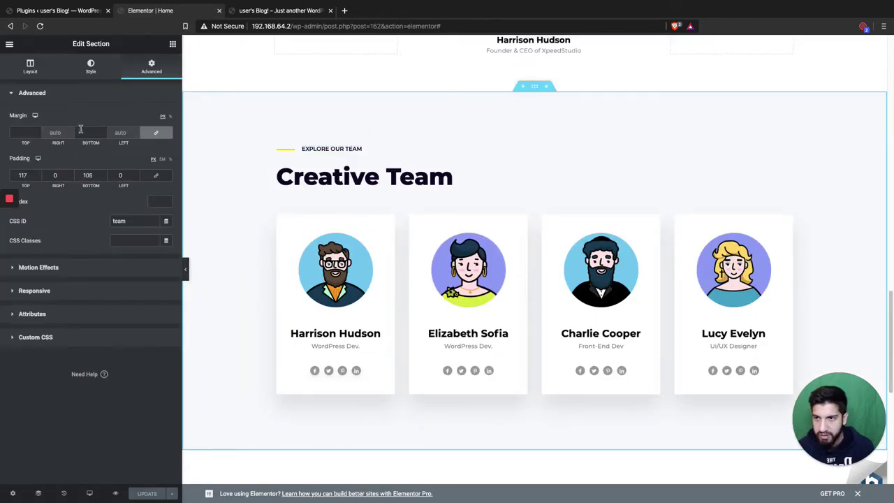
click(30, 66)
click(151, 68)
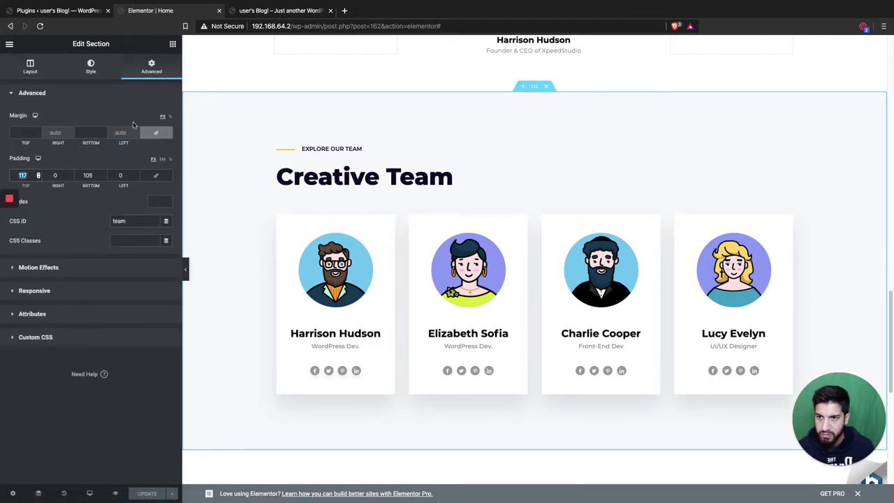
double_click(121, 220)
key(BackSpace)
Select the Fully dedicated section and show its Advanced settings
scroll(462, 257, up, 4)
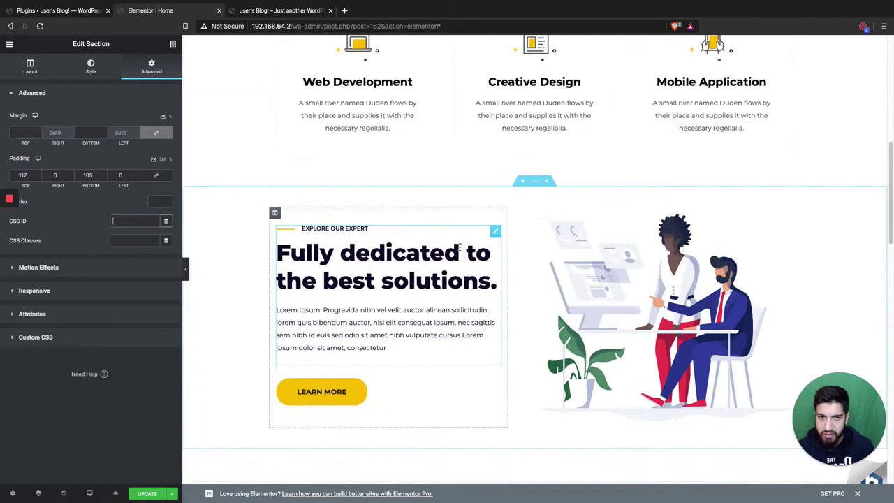
click(536, 204)
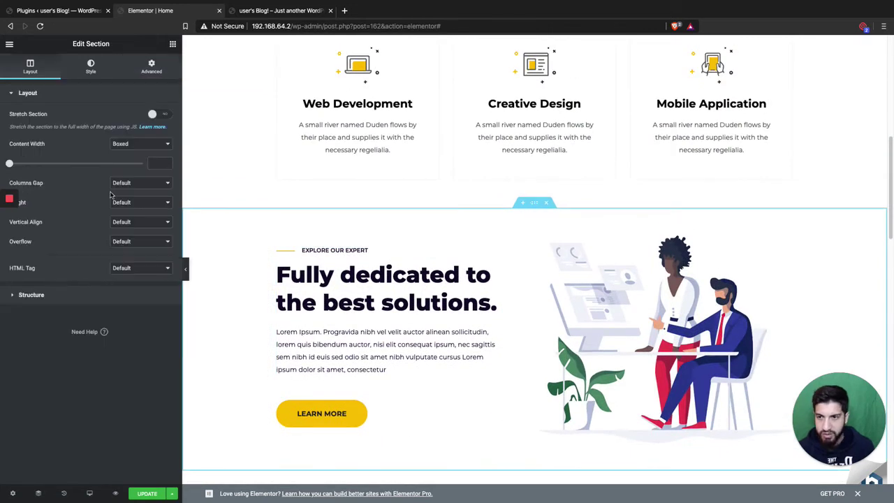
click(172, 44)
click(535, 203)
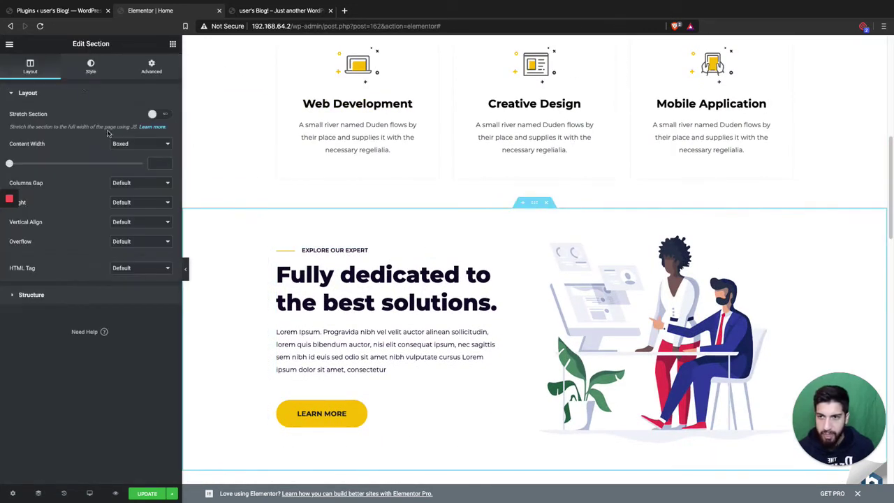
click(153, 70)
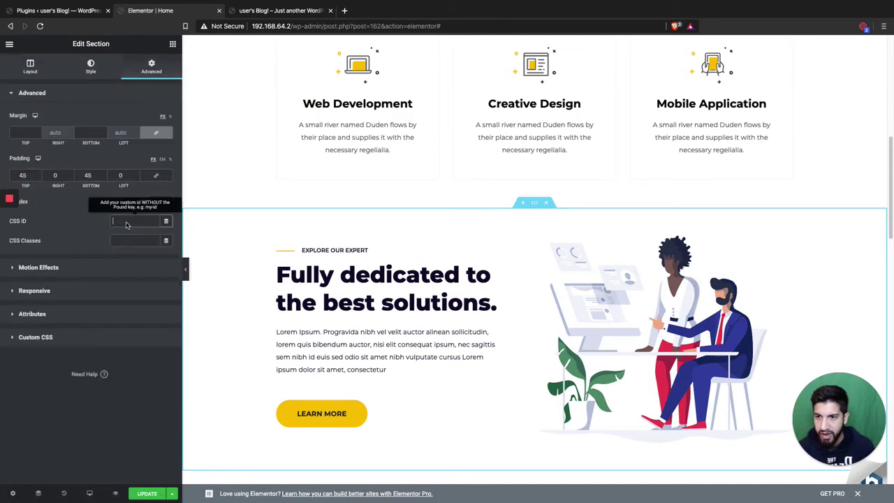
scroll(431, 298, up, 5)
scroll(431, 298, down, 5)
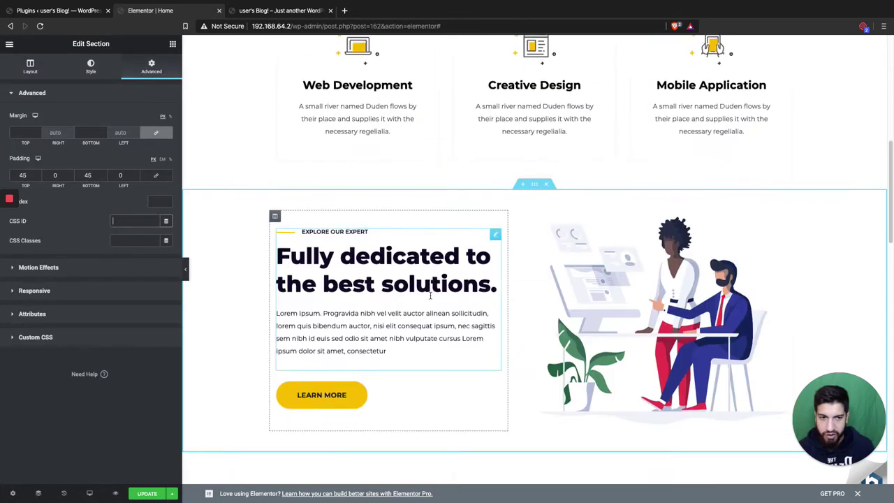
scroll(430, 295, up, 3)
scroll(431, 296, up, 3)
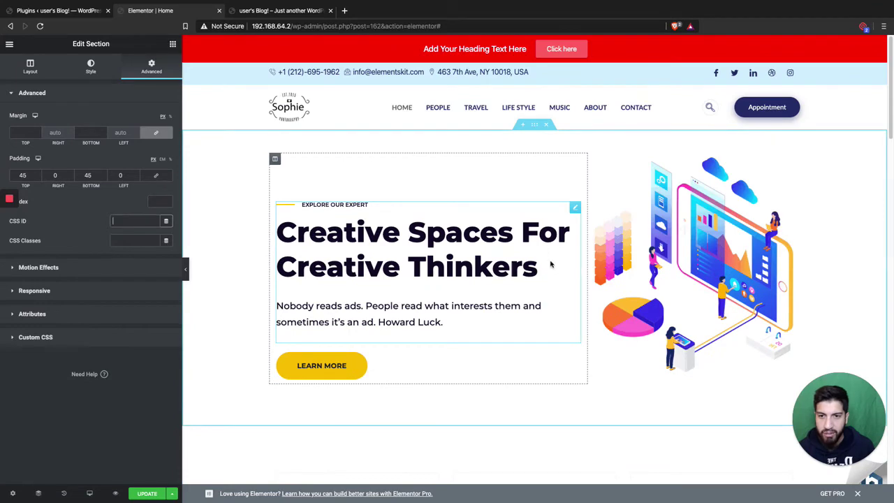
scroll(335, 268, down, 5)
scroll(335, 268, up, 5)
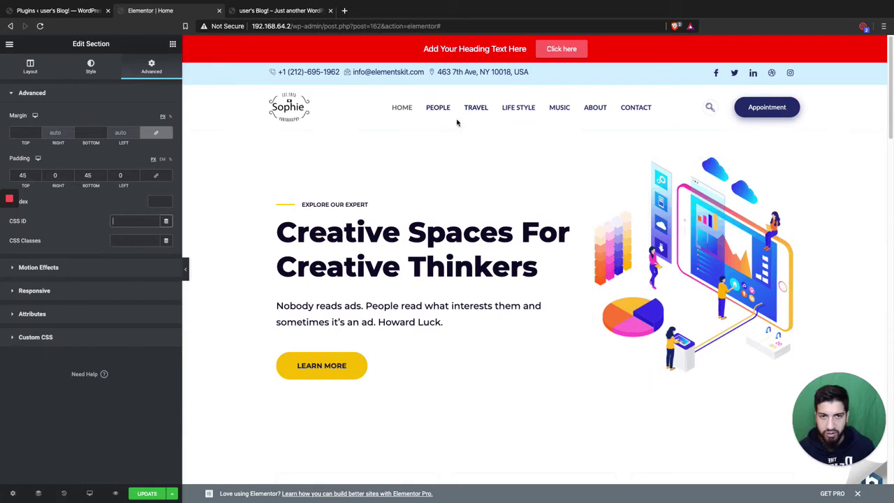
scroll(559, 224, down, 15)
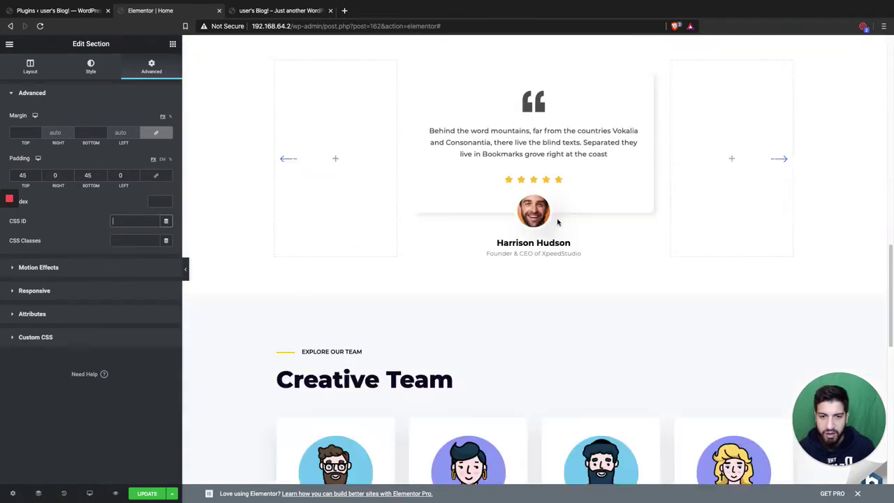
scroll(559, 223, down, 6)
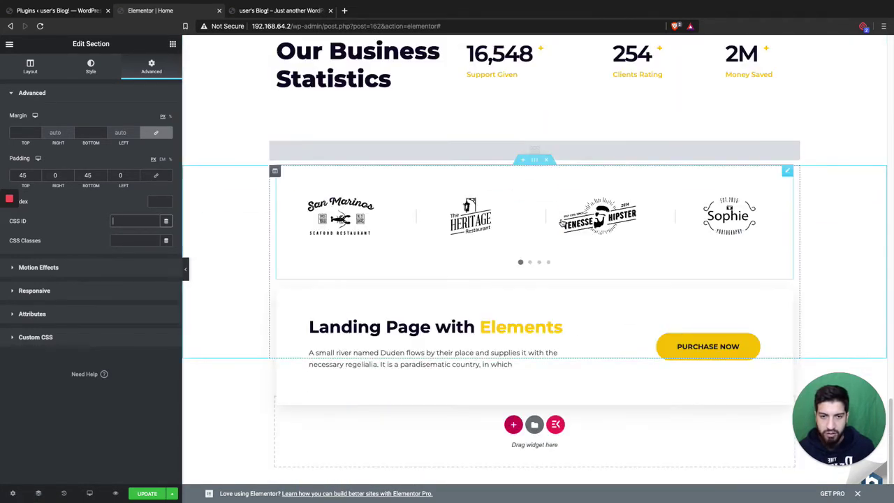
scroll(561, 222, up, 4)
scroll(561, 222, up, 4)
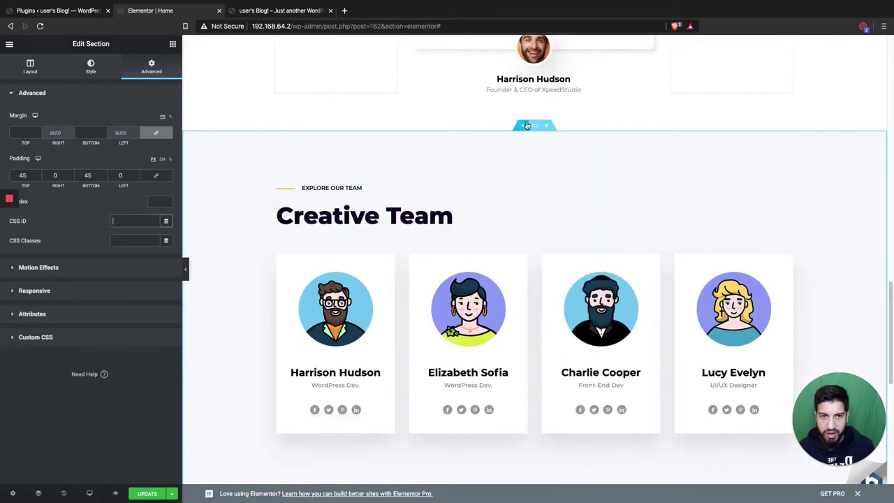
Enter 'team' as the section's CSS ID and open the editor's main menu
click(140, 222)
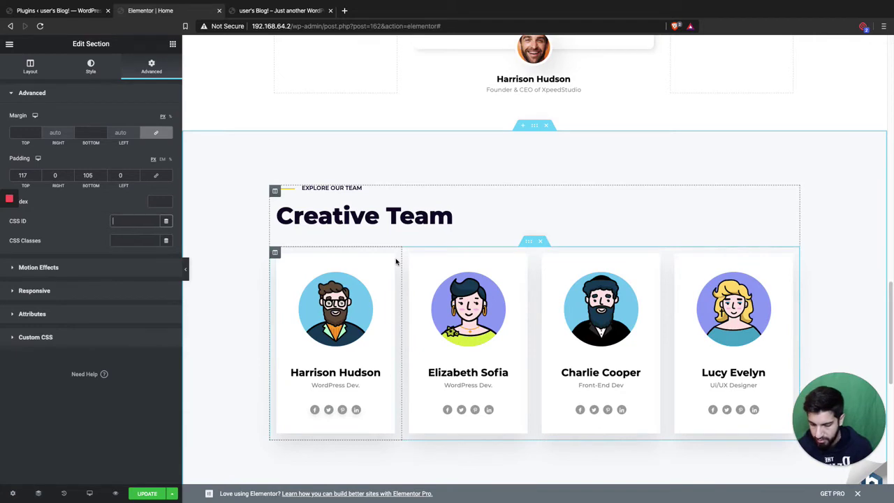
scroll(517, 294, up, 8)
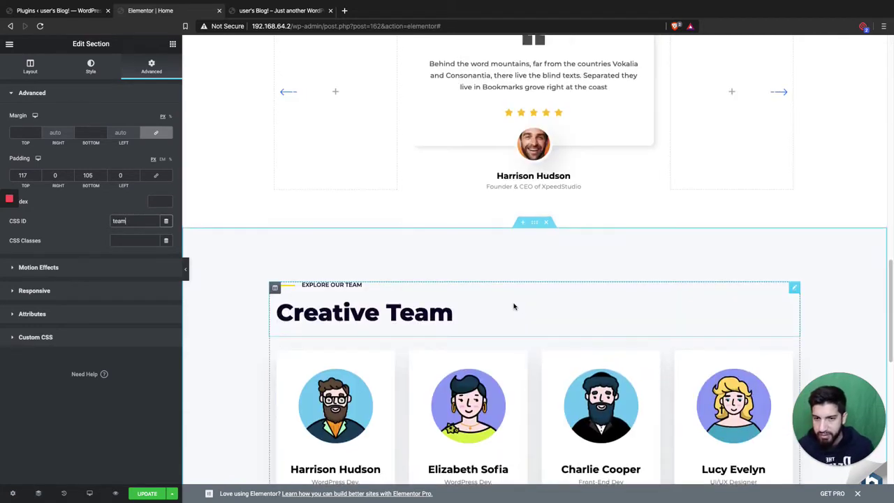
scroll(515, 306, down, 4)
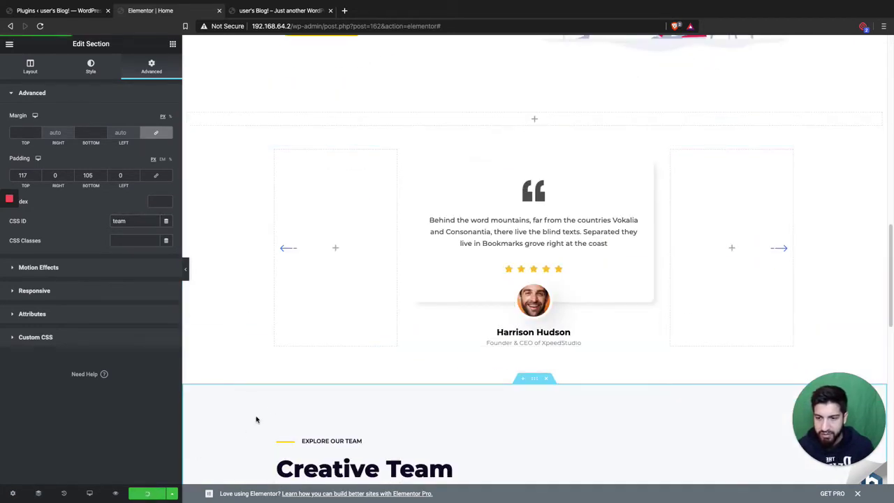
scroll(279, 264, up, 15)
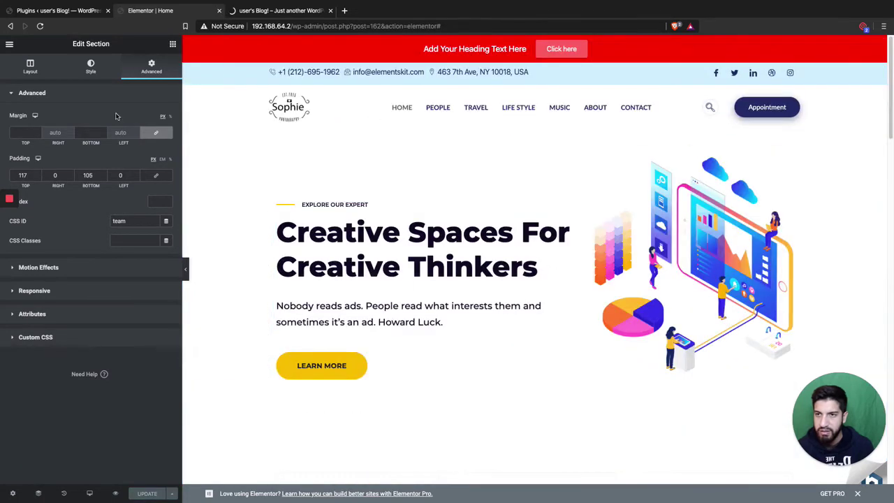
click(9, 45)
Exit to the dashboard and go to Appearance > Menus showing the header-menu structure
click(78, 312)
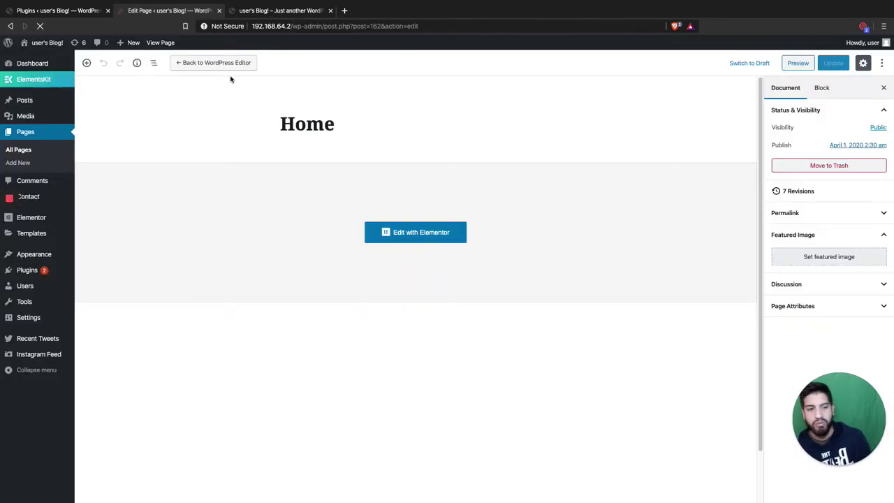
mouse_move(21, 314)
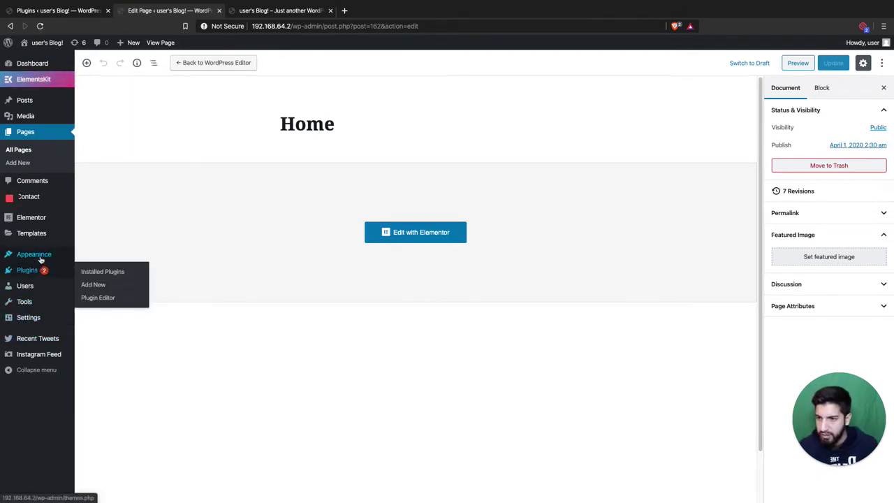
mouse_move(34, 255)
click(89, 282)
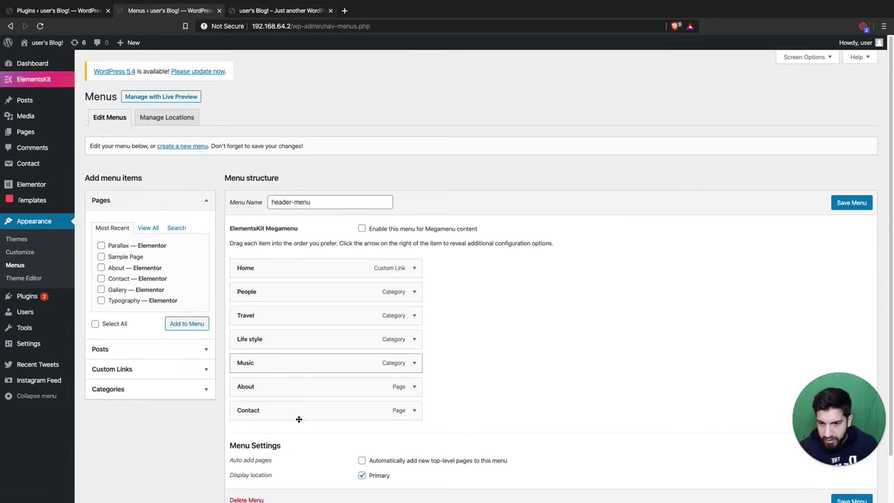
scroll(343, 286, down, 1)
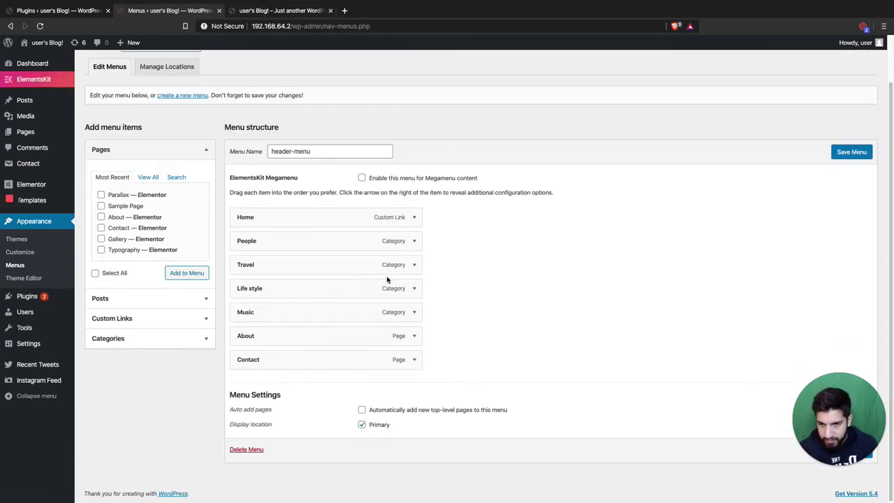
Add a custom link 'Team' with URL '#team' to the end of header-menu
click(133, 318)
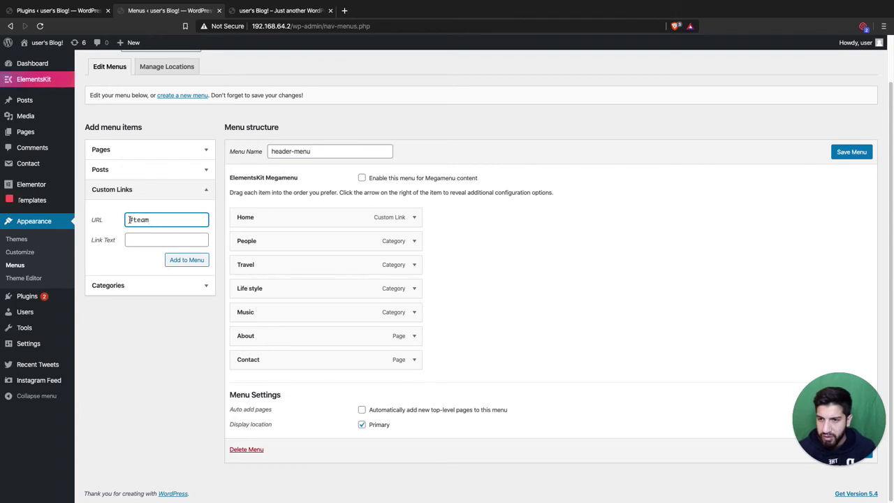
drag(130, 219, 167, 220)
click(154, 220)
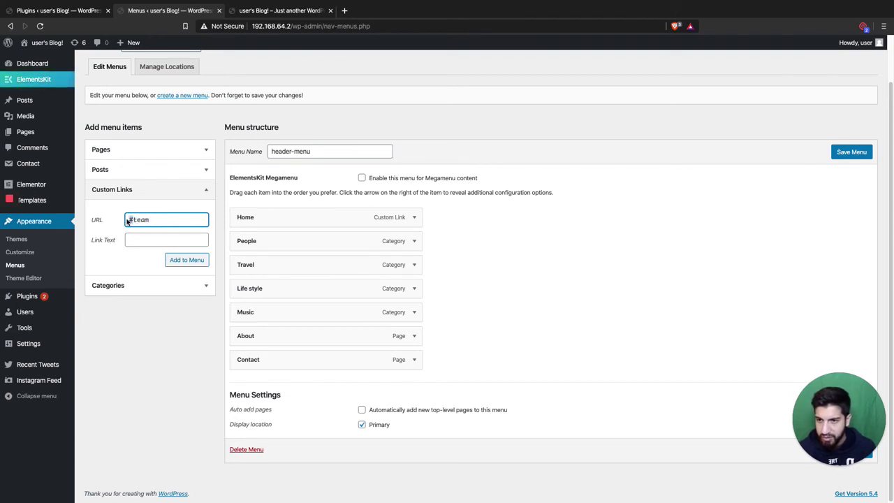
drag(134, 221, 176, 222)
click(152, 241)
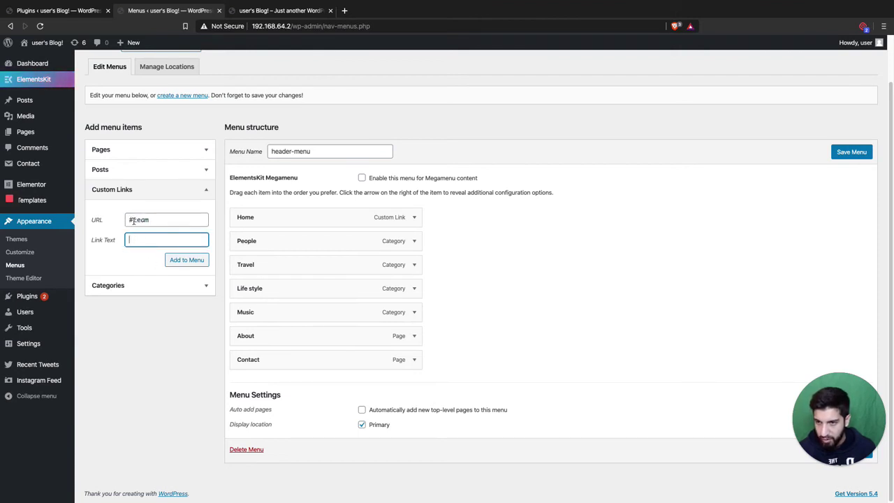
key(shift+Tab)
click(135, 239)
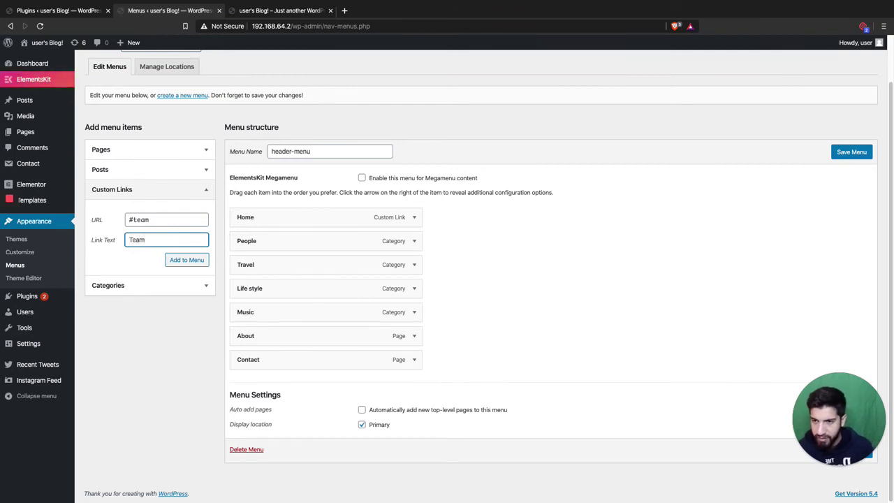
click(187, 260)
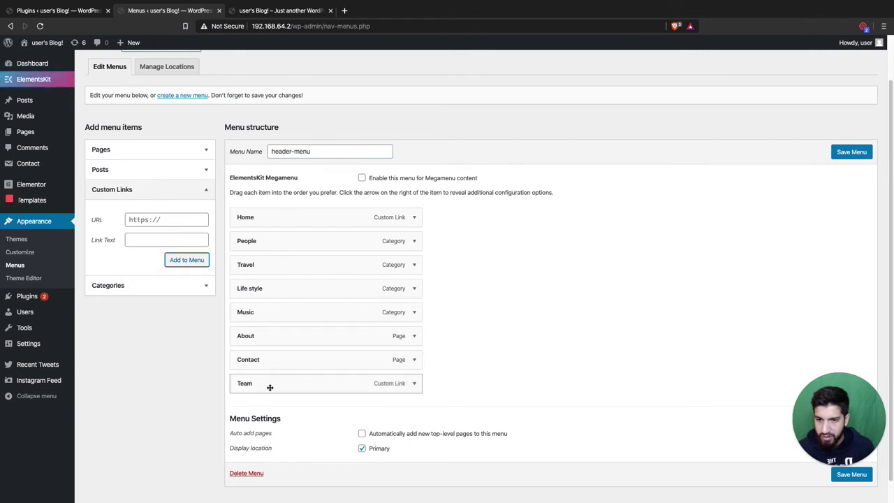
mouse_move(270, 387)
mouse_down()
mouse_move(257, 280)
mouse_move(268, 397)
mouse_move(277, 387)
mouse_up()
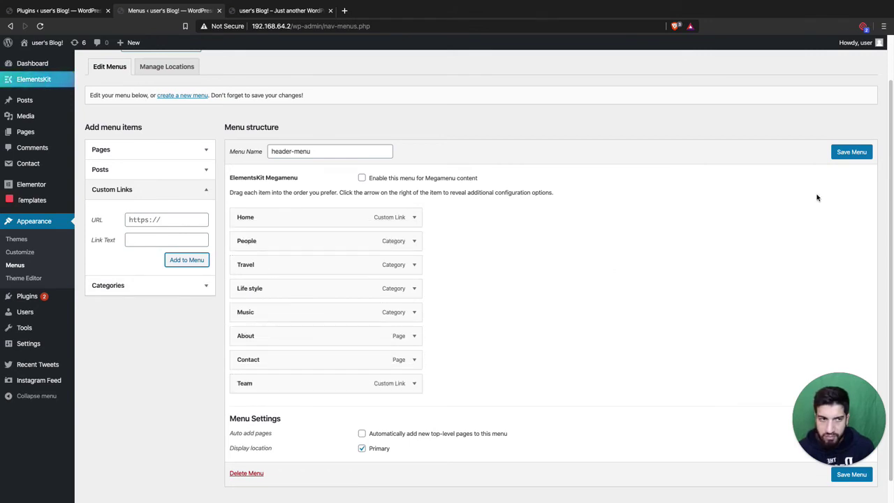
Save the menu and move Team up to follow Life style
click(851, 151)
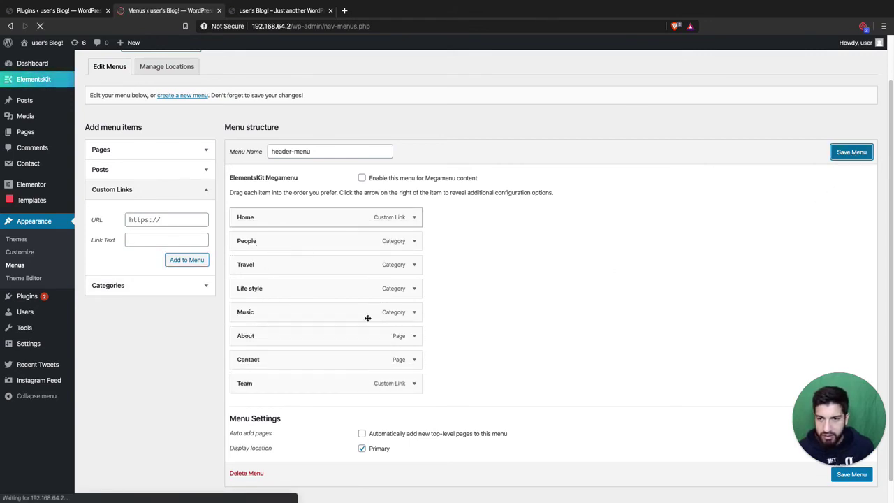
scroll(427, 311, down, 3)
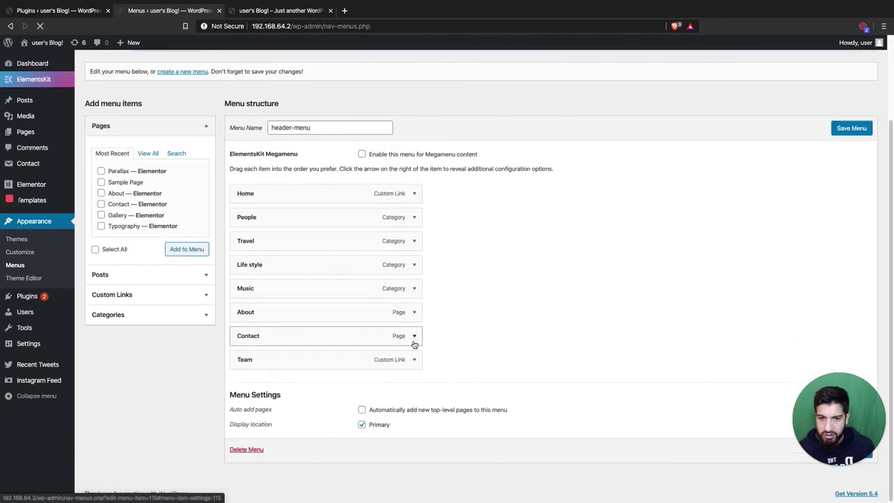
click(413, 336)
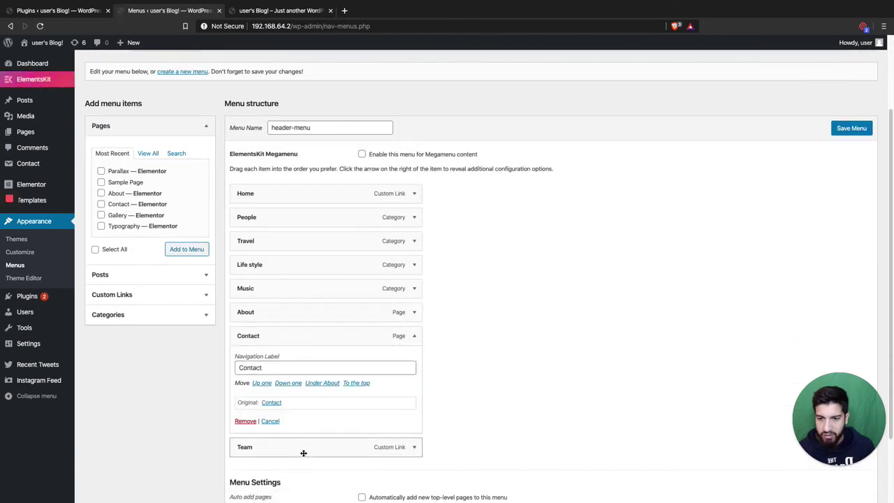
drag(303, 453, 301, 315)
Remove Music from header-menu, save it, and return to the live site tab
click(415, 289)
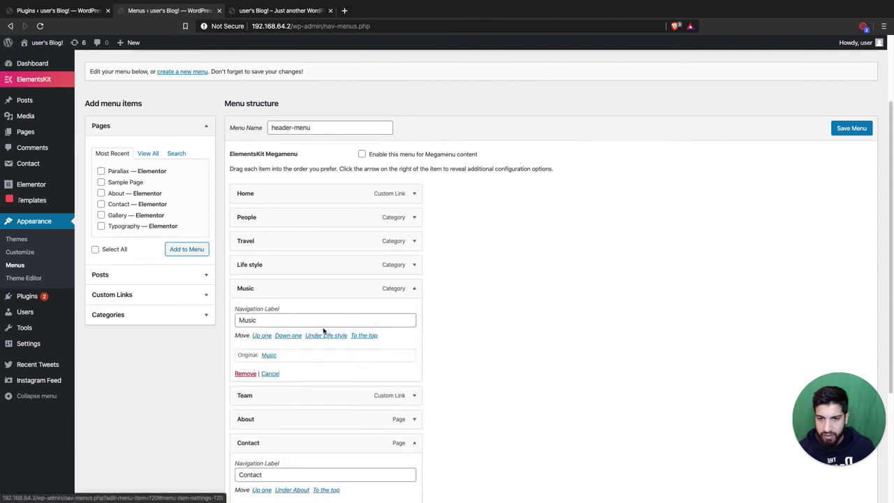
click(245, 373)
click(854, 128)
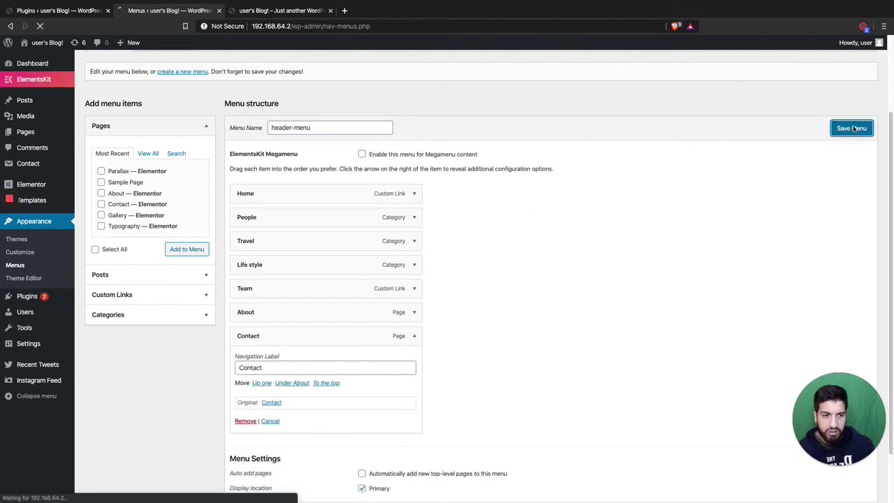
click(277, 10)
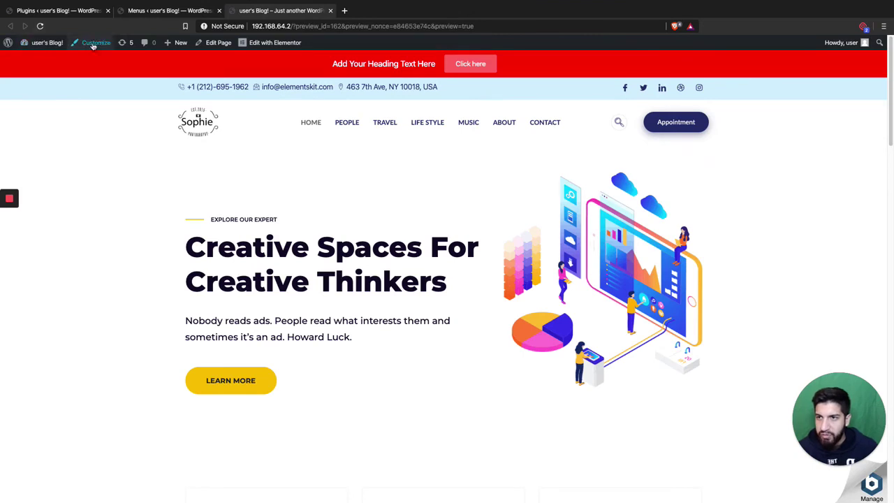
Reload the site and follow the new TEAM header link down to the Creative Team section
click(40, 26)
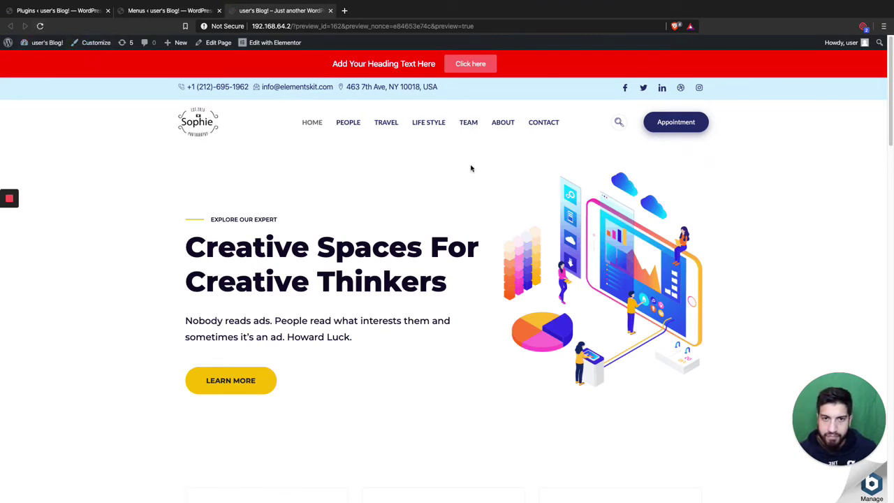
click(469, 123)
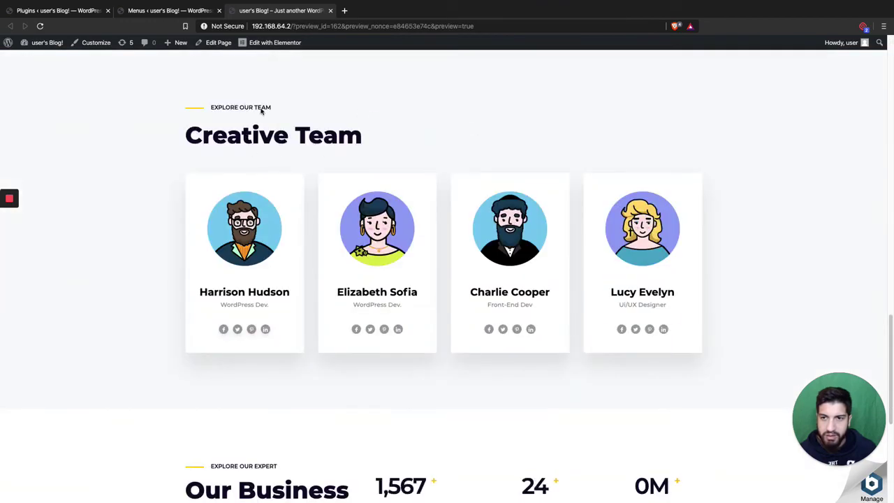
scroll(367, 193, up, 10)
scroll(367, 192, up, 5)
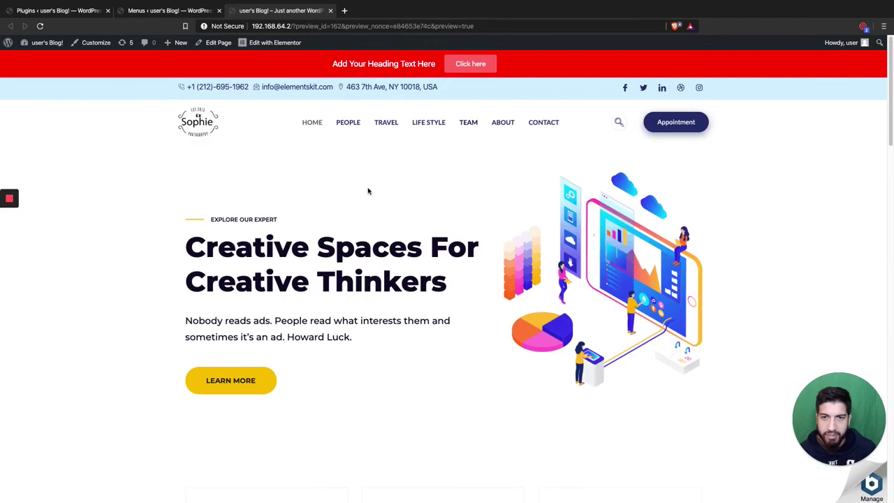
scroll(633, 253, down, 2)
scroll(399, 220, up, 2)
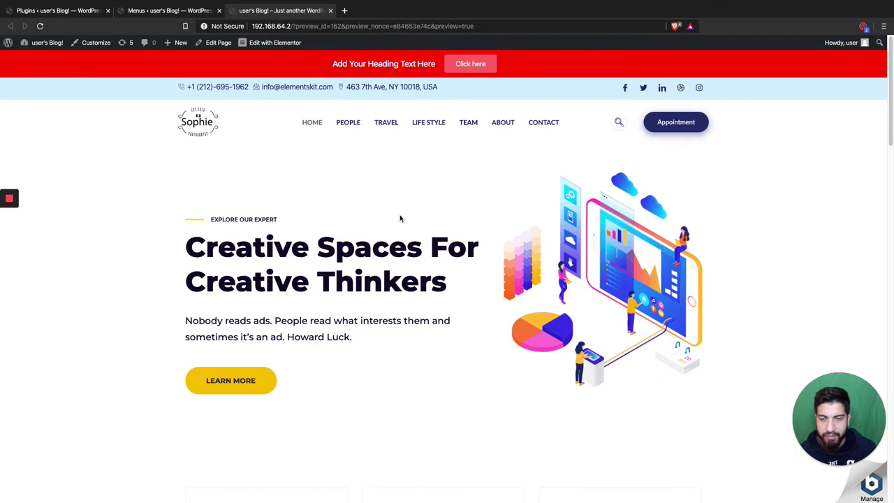
scroll(489, 220, down, 5)
scroll(566, 217, down, 10)
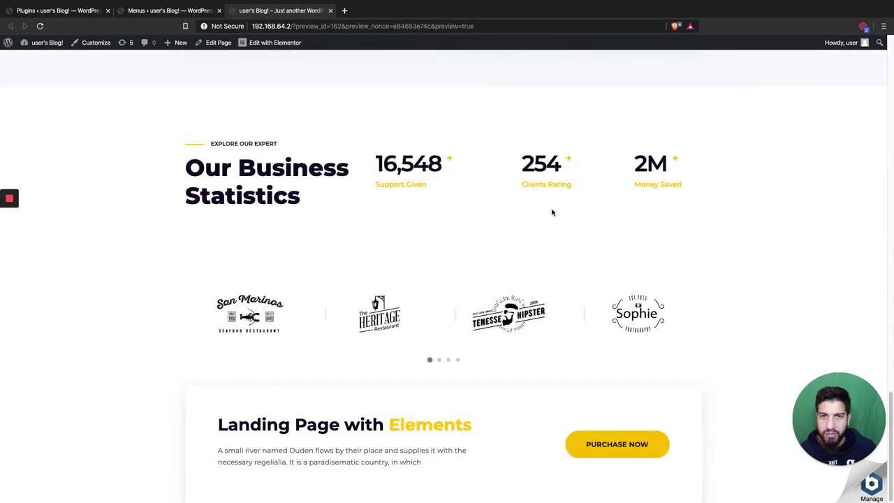
scroll(552, 213, up, 12)
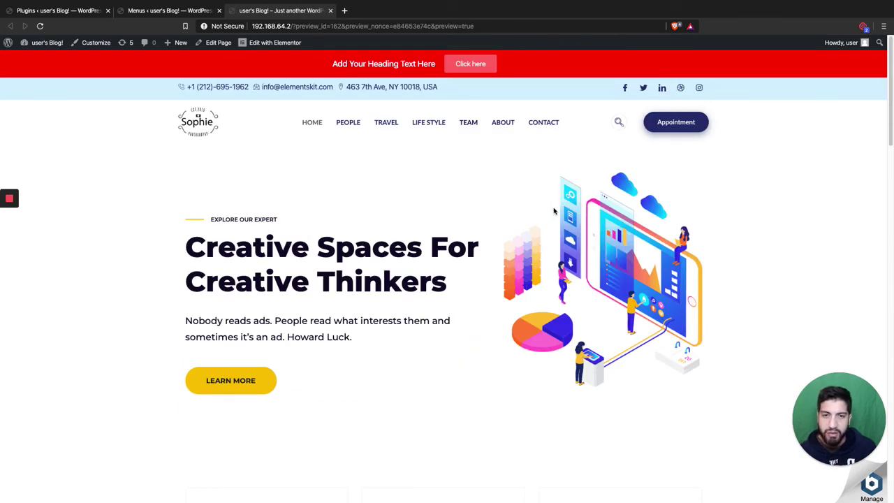
scroll(559, 255, down, 5)
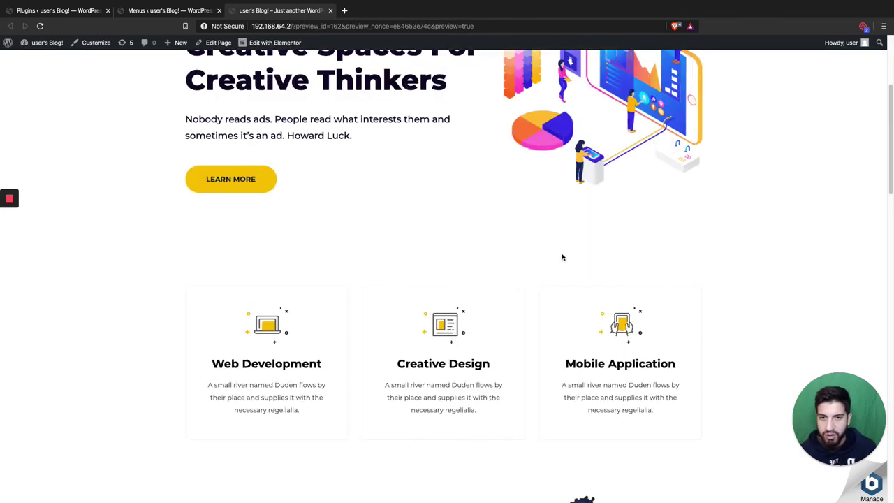
scroll(529, 254, down, 5)
scroll(535, 263, down, 5)
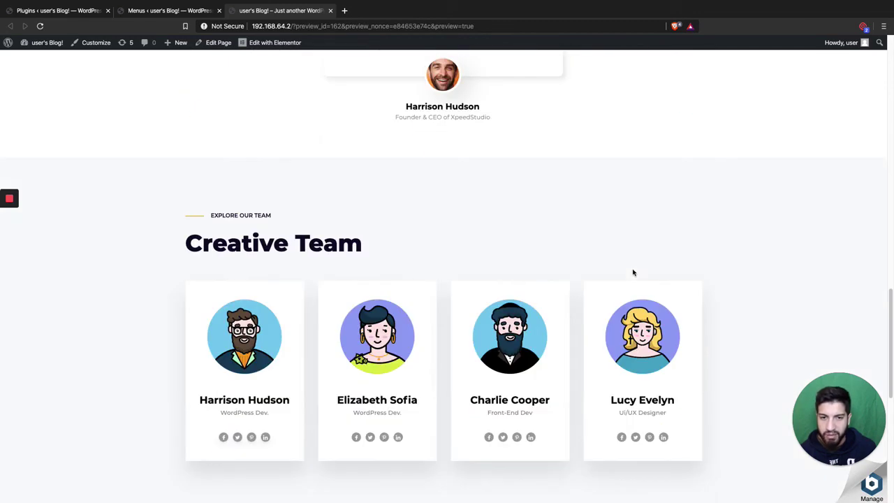
scroll(536, 253, down, 2)
scroll(535, 251, up, 15)
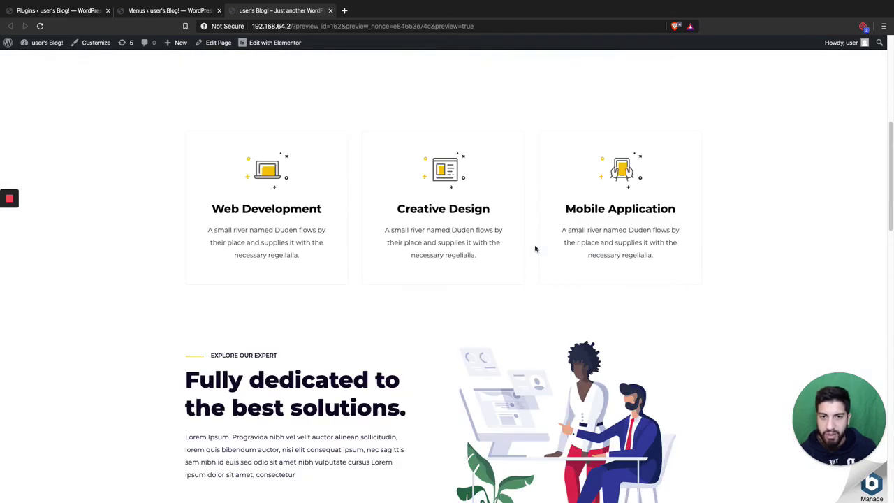